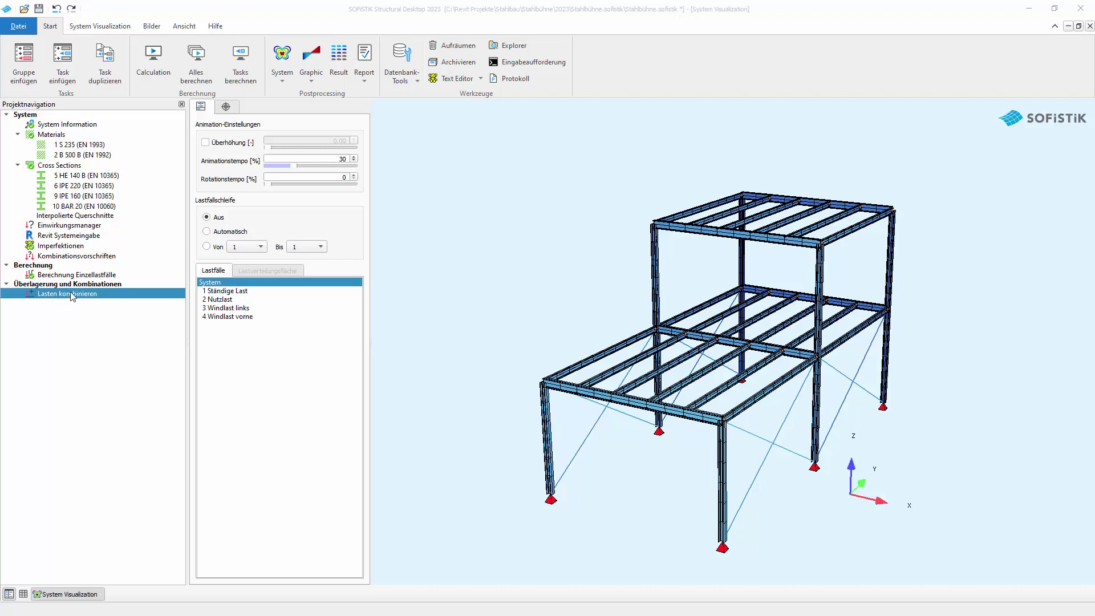
- Open the Lasten kombinieren task and add a load case combination with the number 7000
double_click(72, 294)
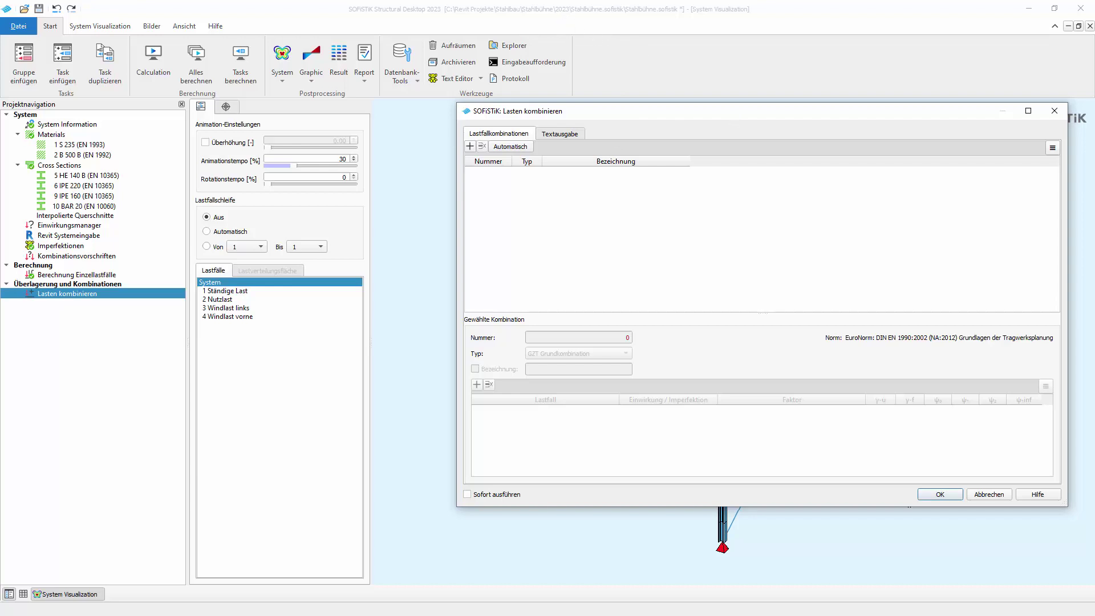
drag(0, 365, 208, 122)
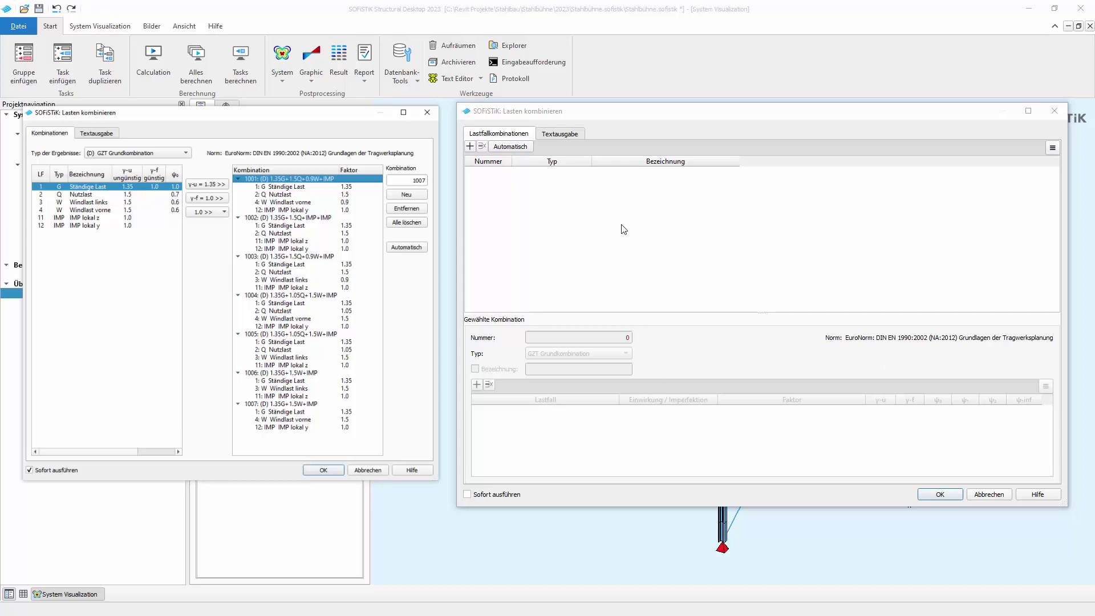
click(470, 146)
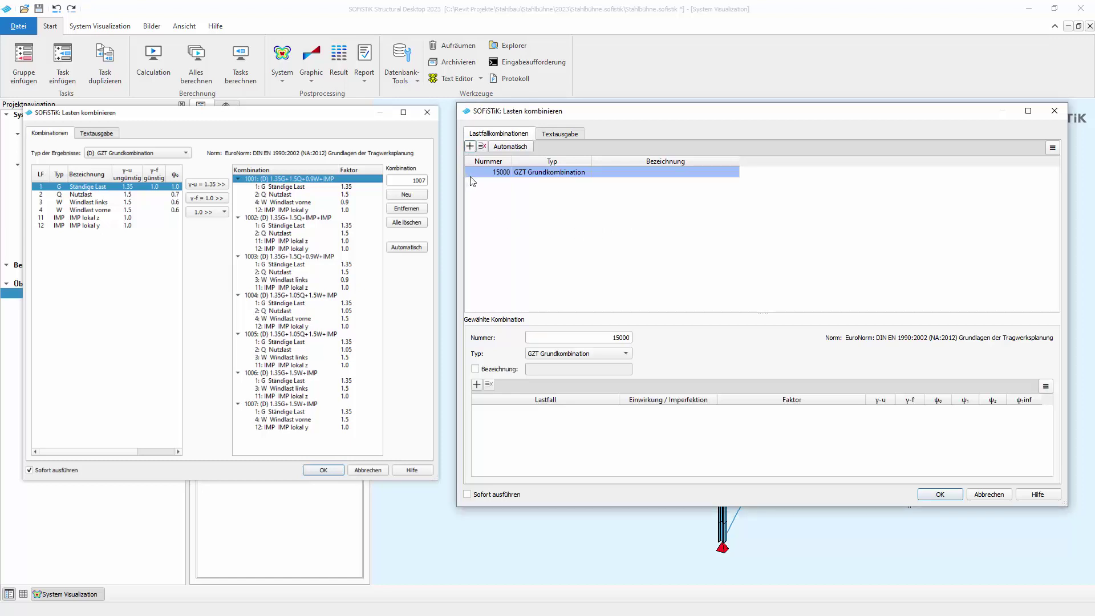
double_click(609, 336)
text(7000)
key(Tab)
- Set the type of combination 7000 to GZT Grundkombination
click(626, 355)
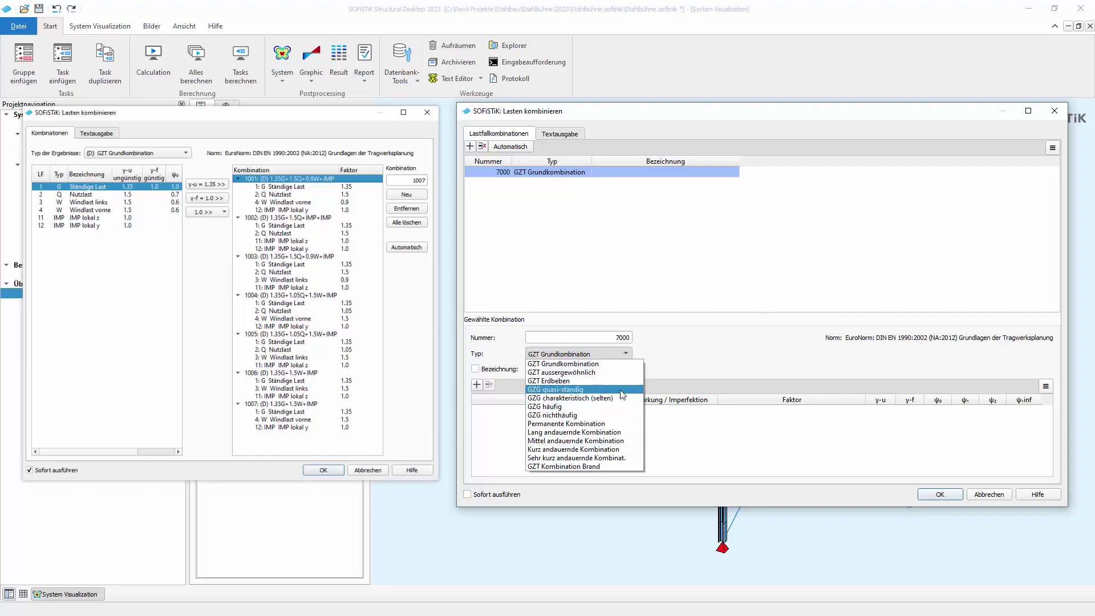
key(Escape)
key(Down)
key(Down)
click(626, 353)
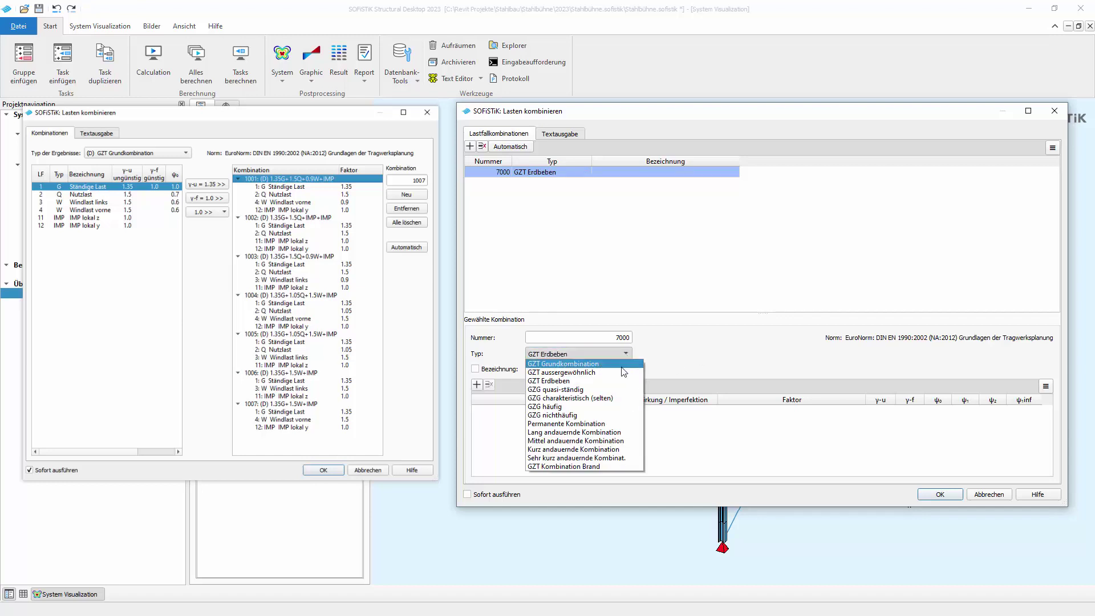
click(621, 367)
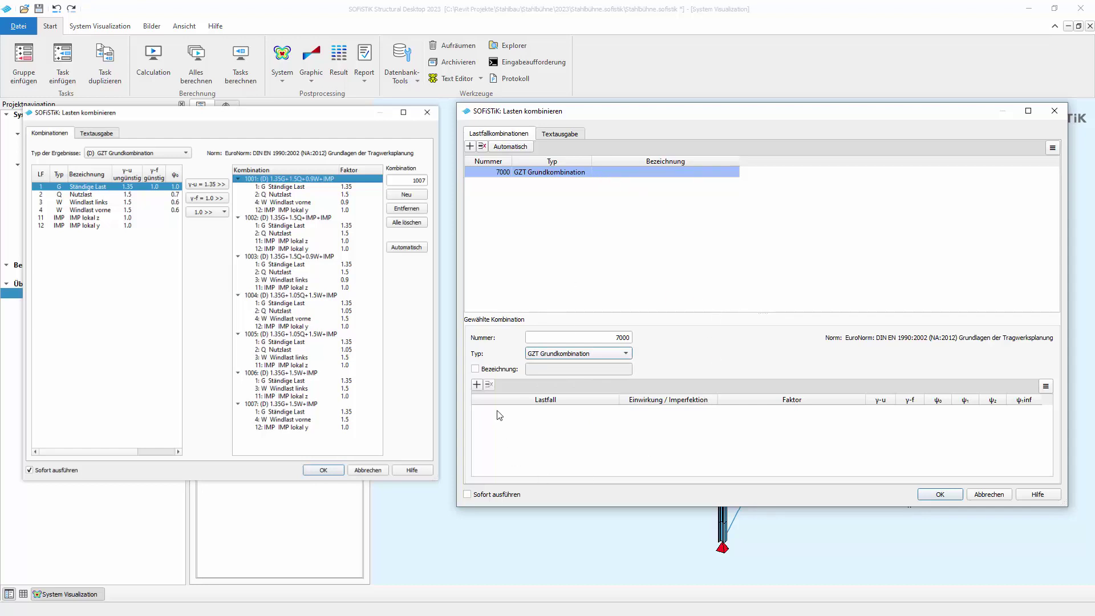
- Add load case 1 Ständige Last to combination 7000 with the factor γ-u (1.35)
click(477, 385)
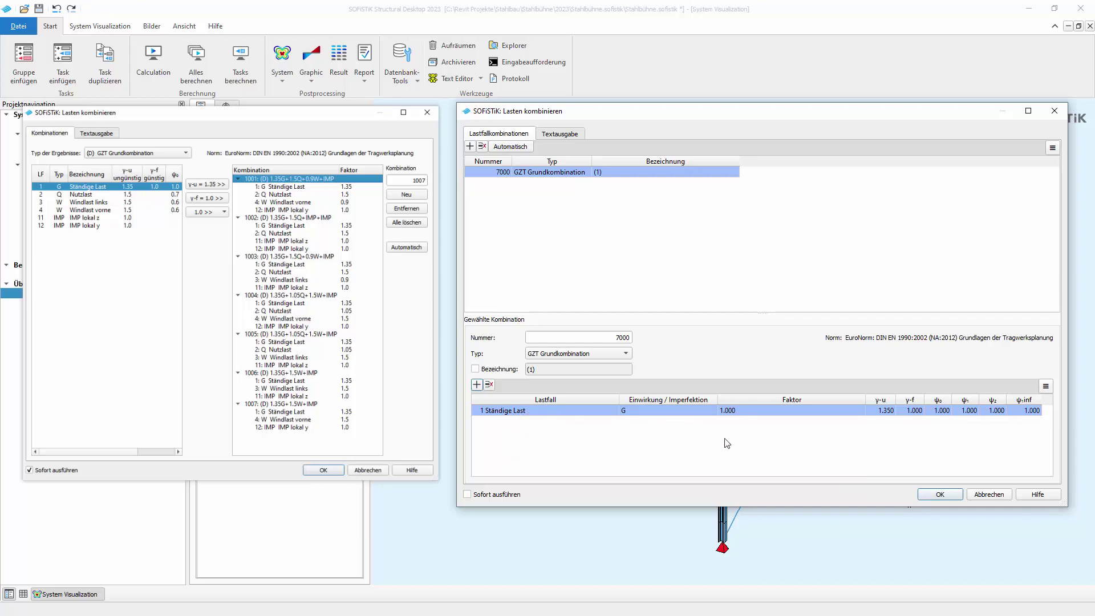
click(840, 411)
click(858, 411)
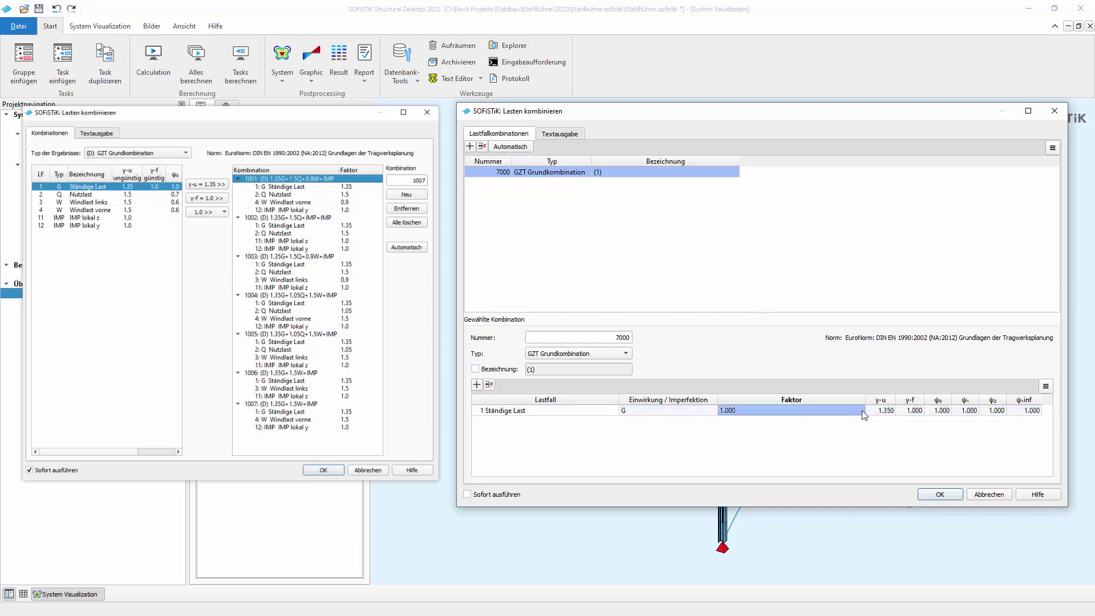
click(862, 413)
click(862, 412)
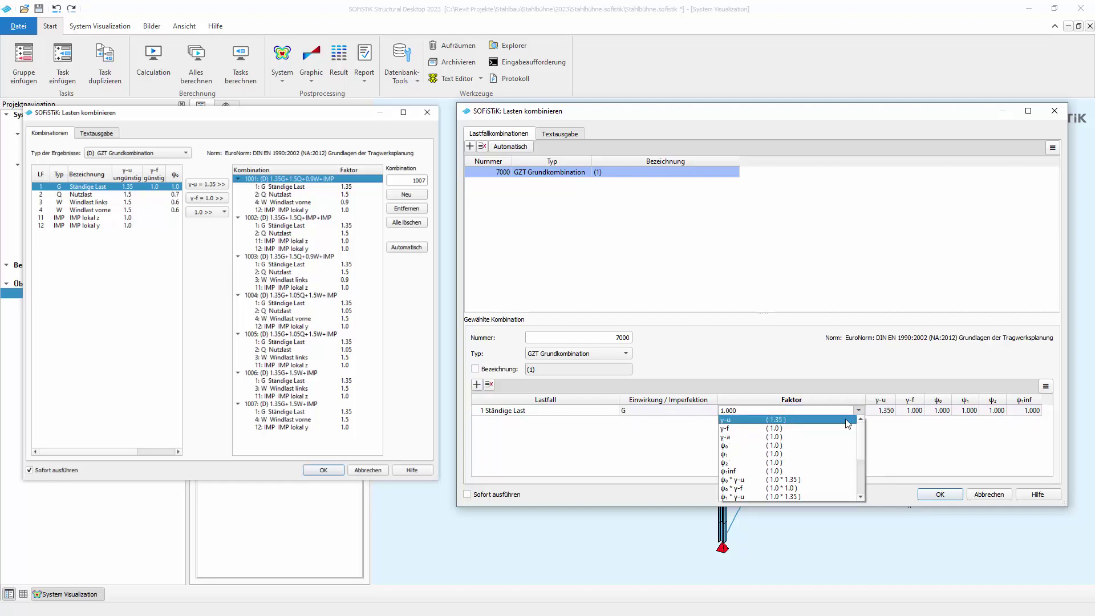
click(845, 425)
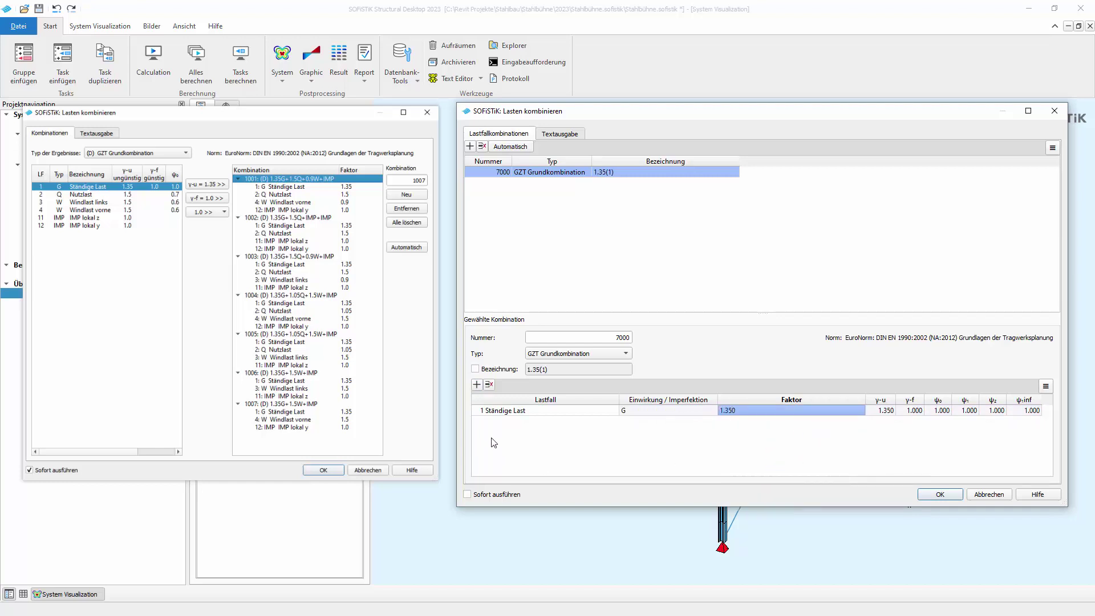
- Add load case 2 Nutzlast to the combination with the factor γ-u (1.5)
click(477, 386)
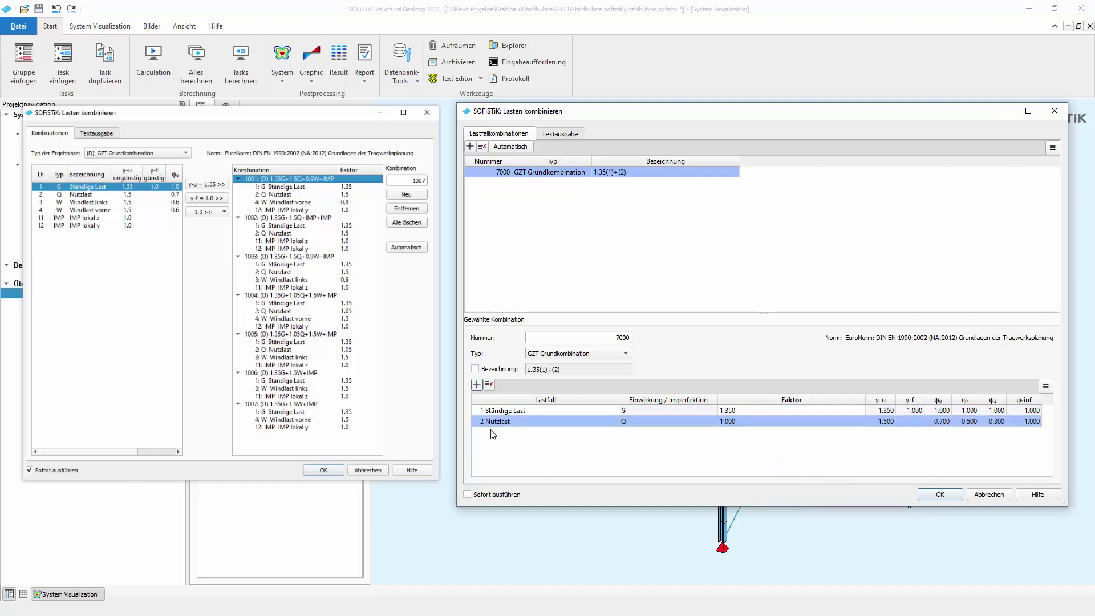
click(859, 421)
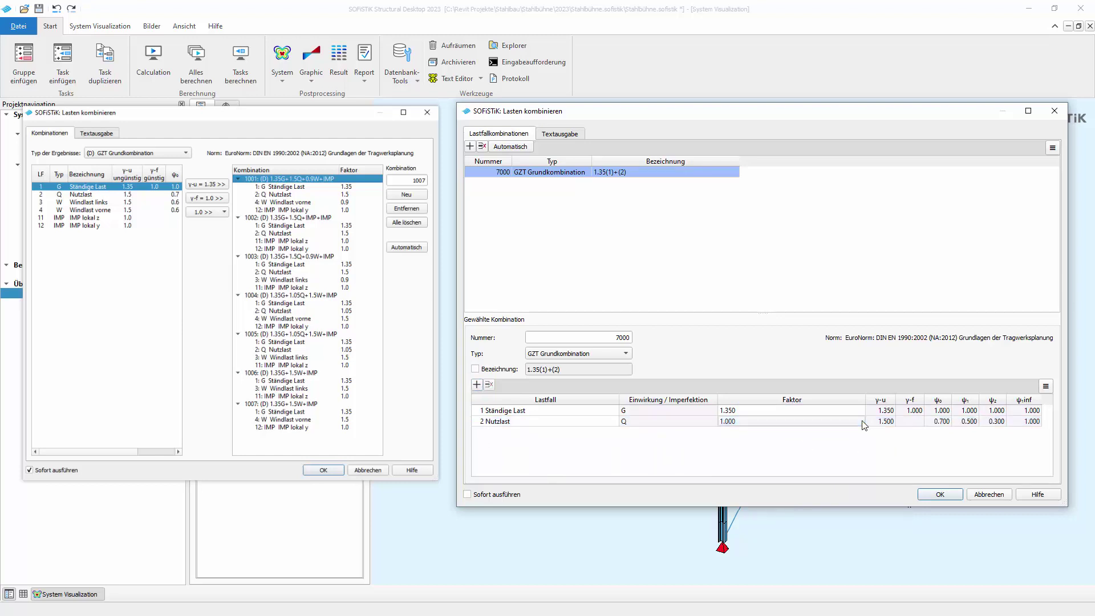
click(860, 421)
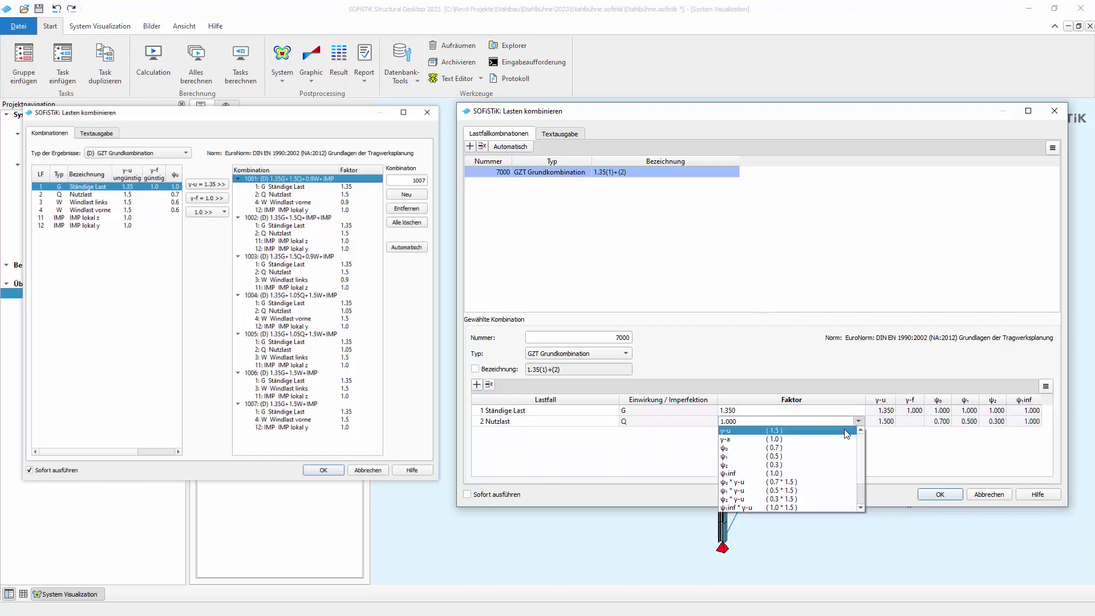
click(847, 431)
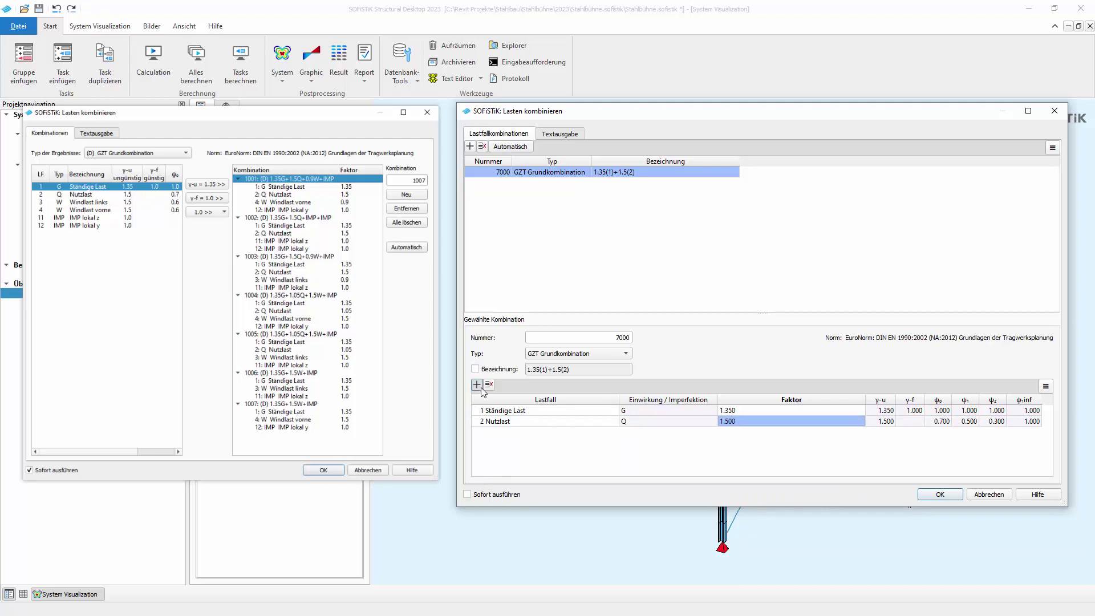
- Add load case 4 Windlast vorne to the combination with the factor ψ0 * γ-u (0.6 * 1.5)
click(478, 386)
click(607, 434)
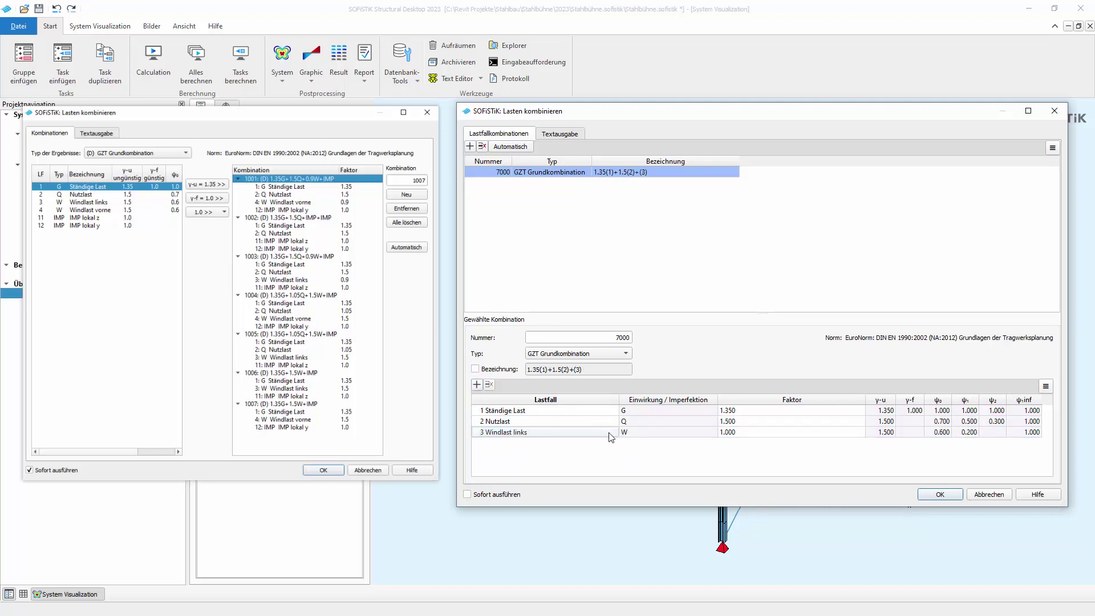
click(612, 433)
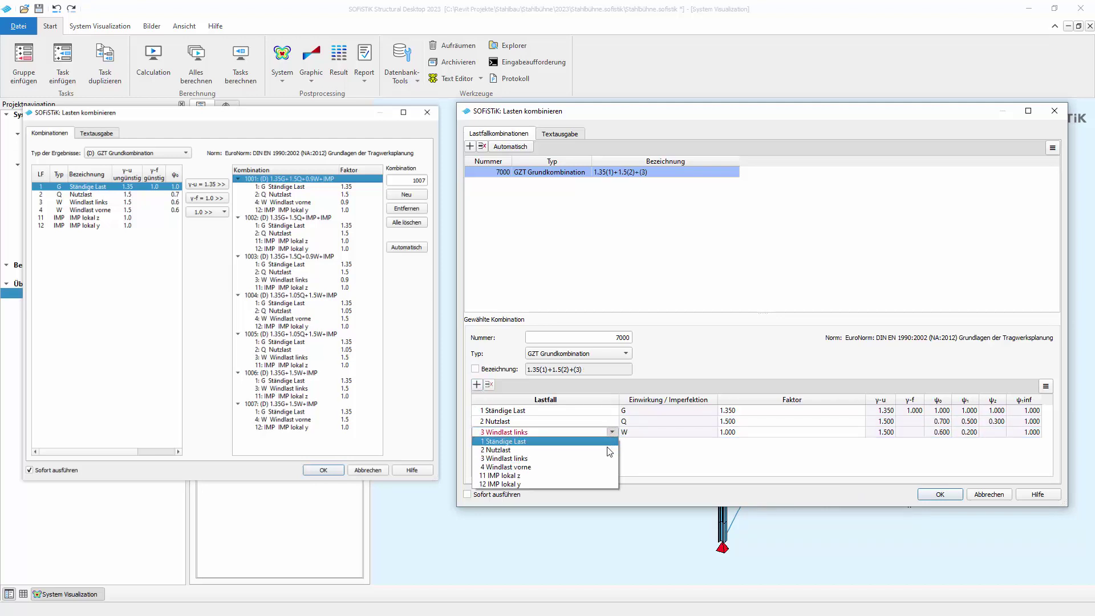
click(593, 466)
click(864, 436)
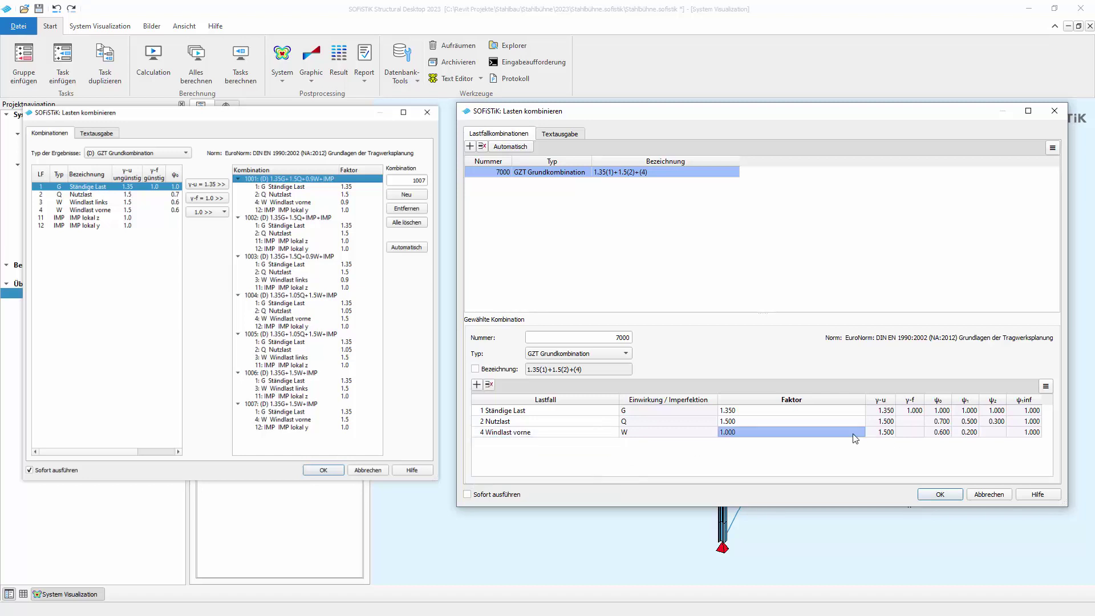
click(863, 437)
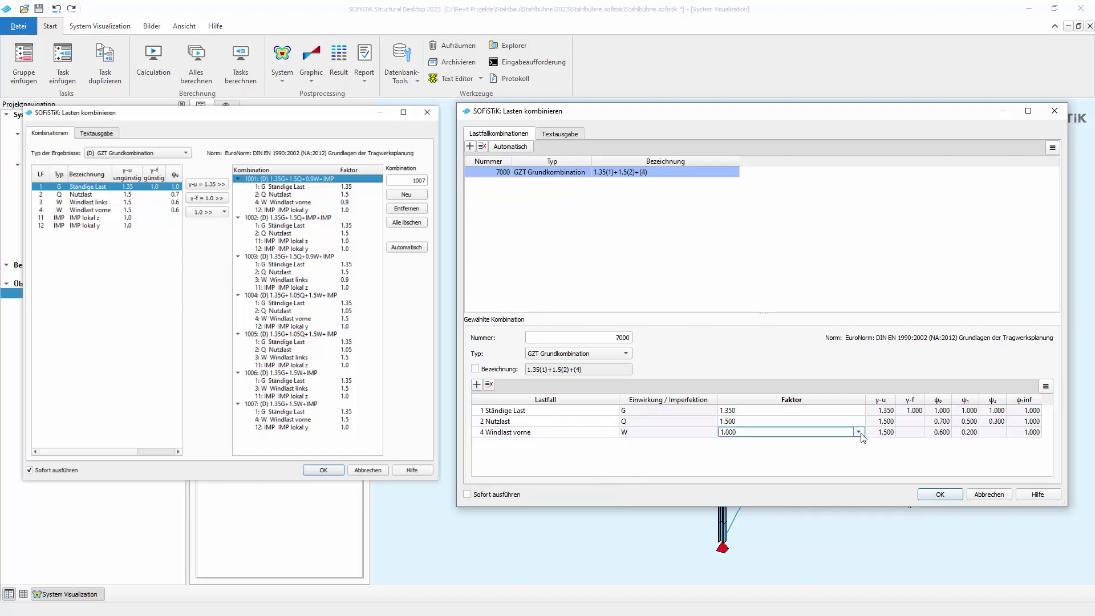
click(859, 433)
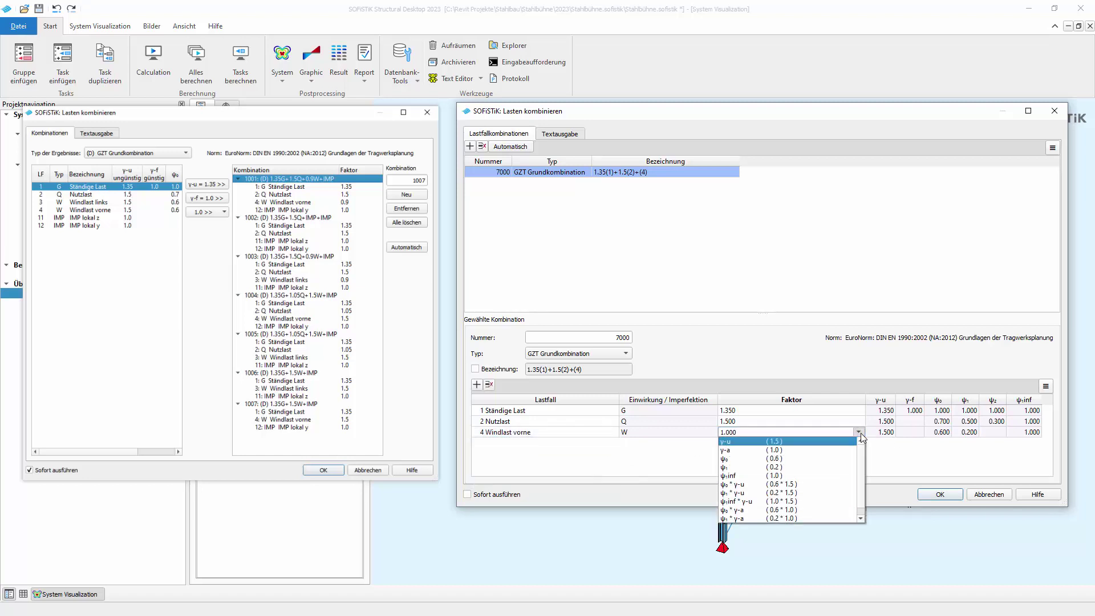
click(822, 485)
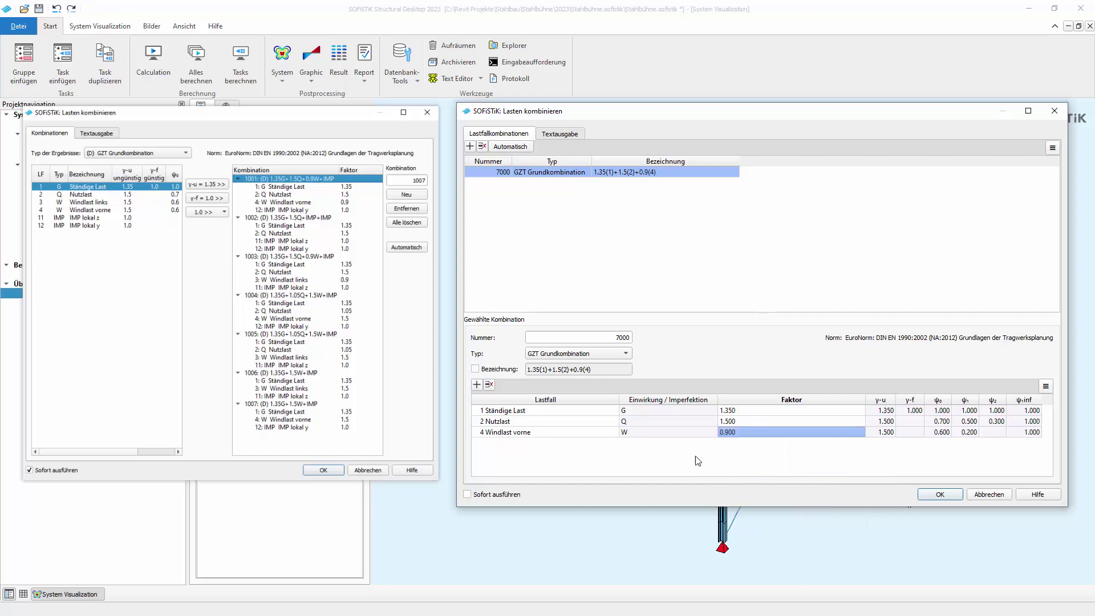
- Add the imperfection load case 12 IMP lokal y to the combination
click(477, 384)
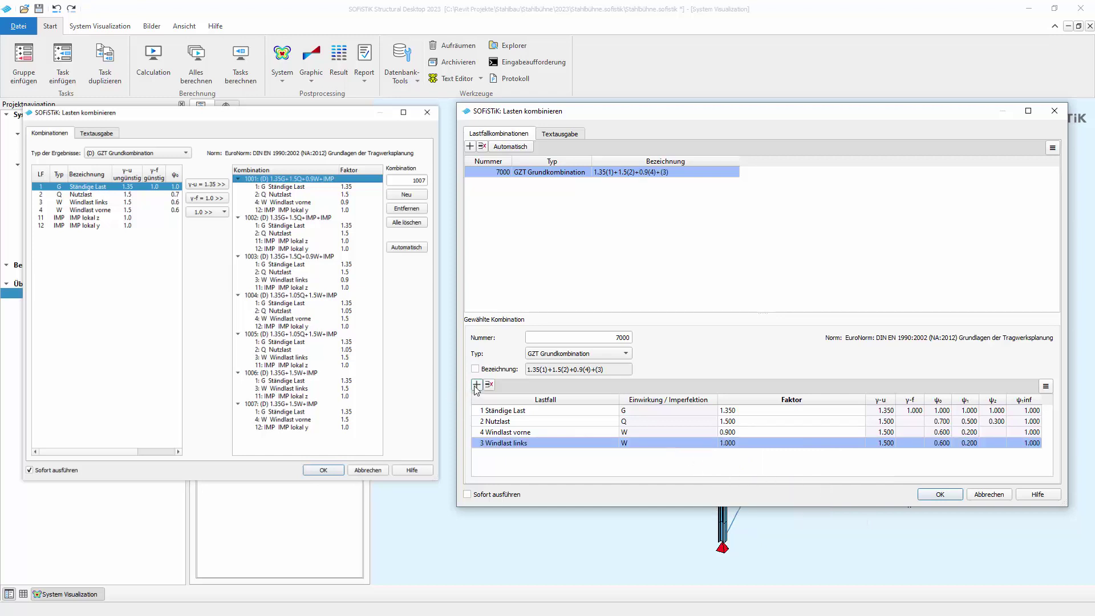
click(613, 443)
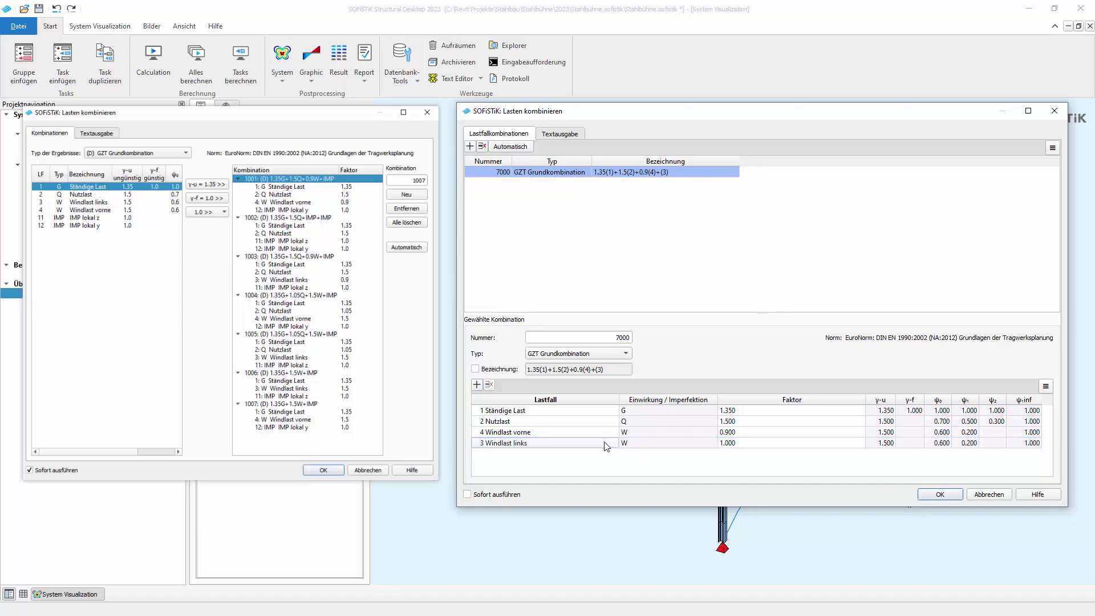
click(613, 444)
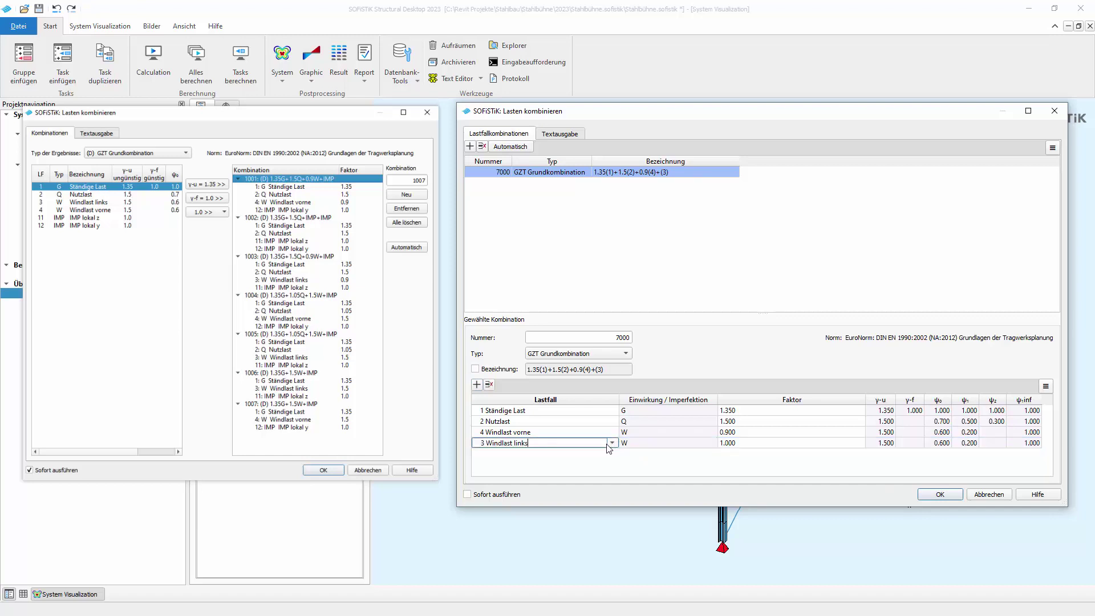
click(612, 444)
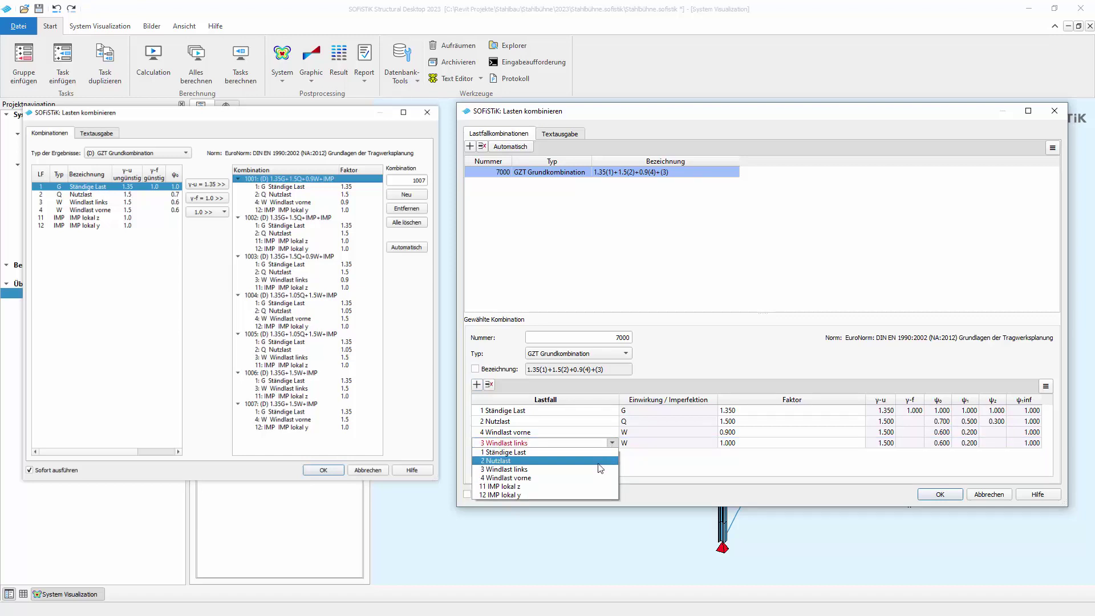
click(580, 495)
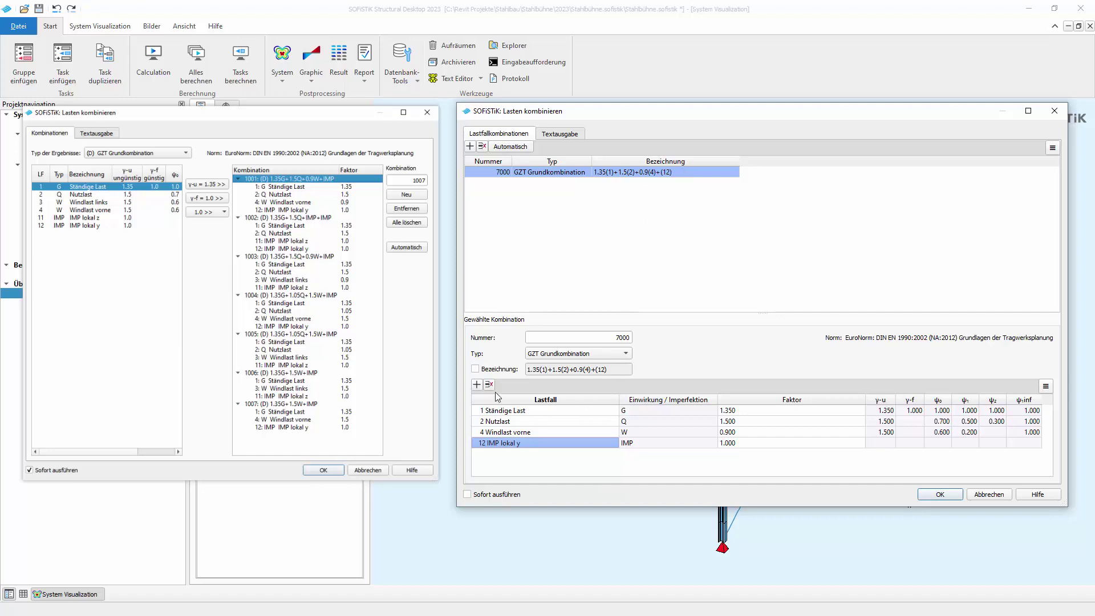
- Enable a custom designation for combination 7000 and change it to 1.35(G)+1.5(N)+0.9(Wv)+(IMPy)
click(475, 371)
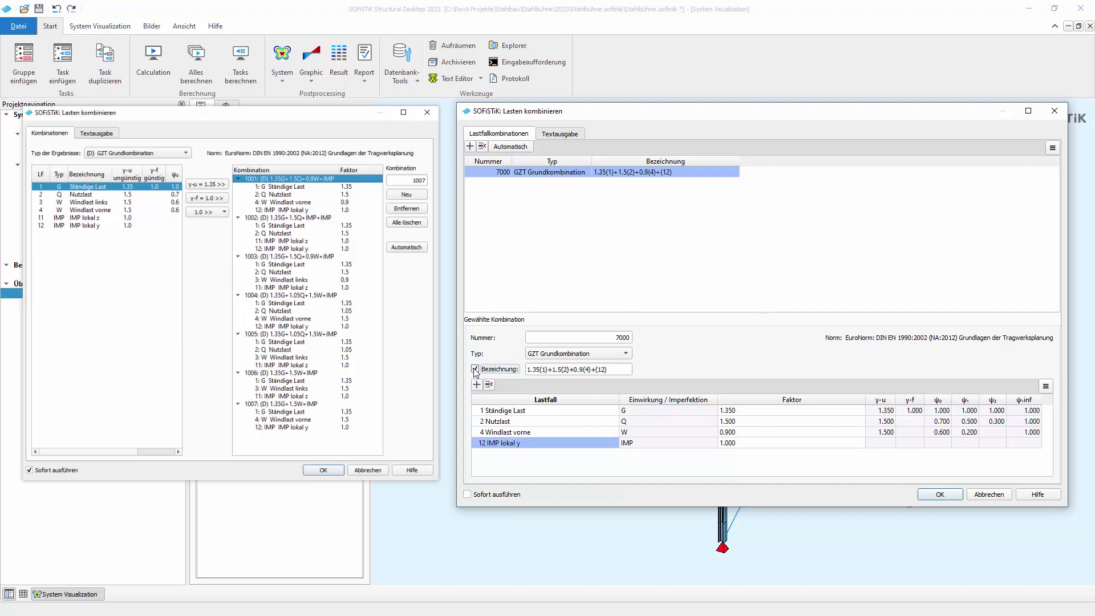
click(545, 369)
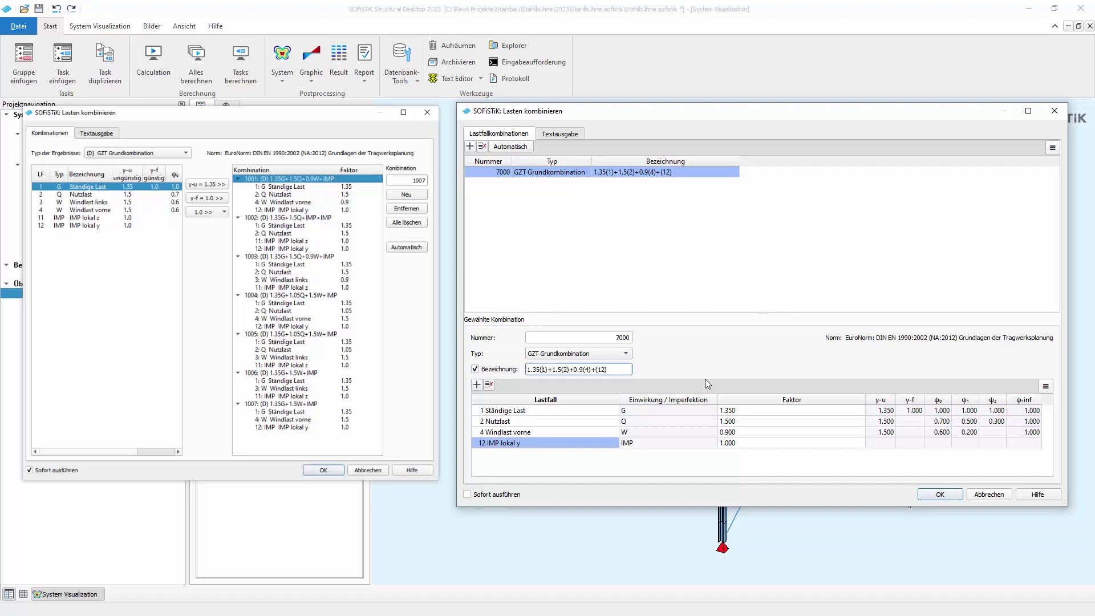
key(Delete)
text(G)
key(Delete)
text(N)
key(Delete)
text(Wv)
key(Delete)
key(Delete)
text(IMPy)
key(shift+Tab)
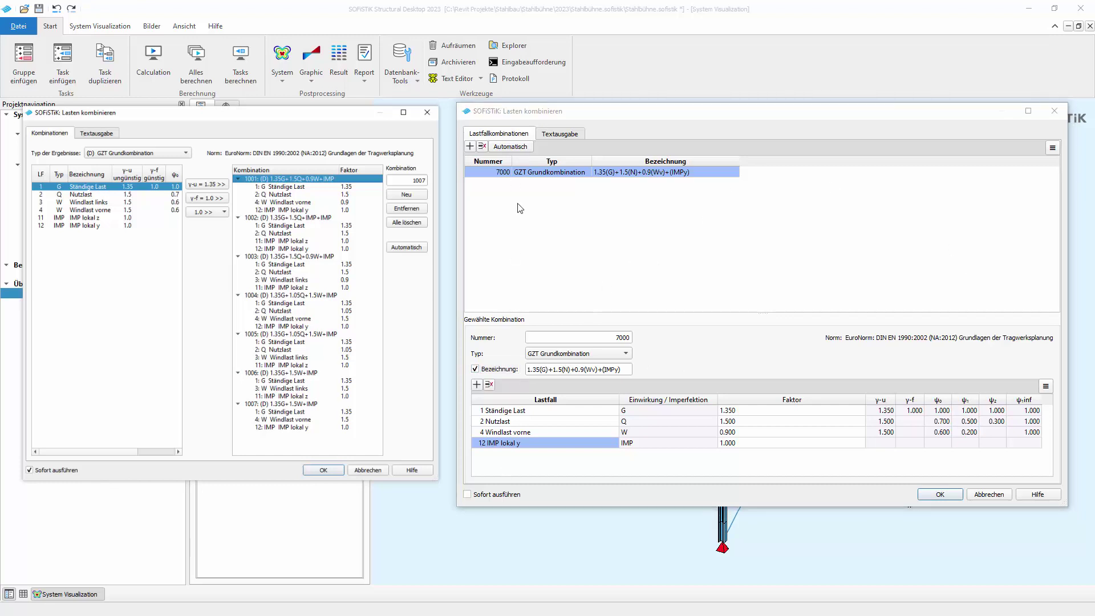
- Delete combination 7000 and start the automatic load combinations with the rule 103 GZT Grundkombination
click(482, 147)
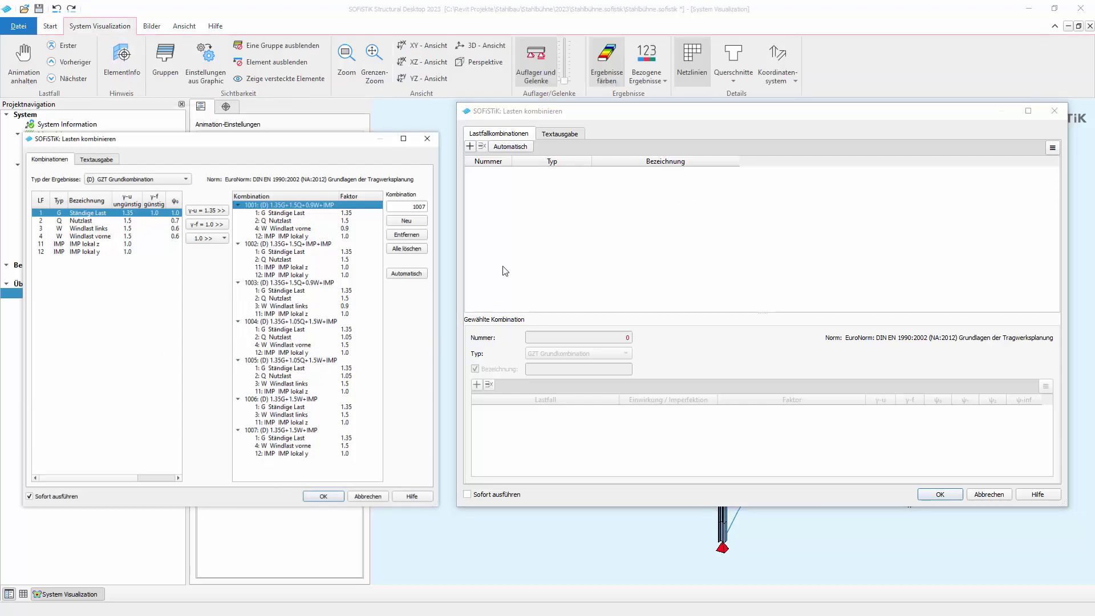
click(512, 147)
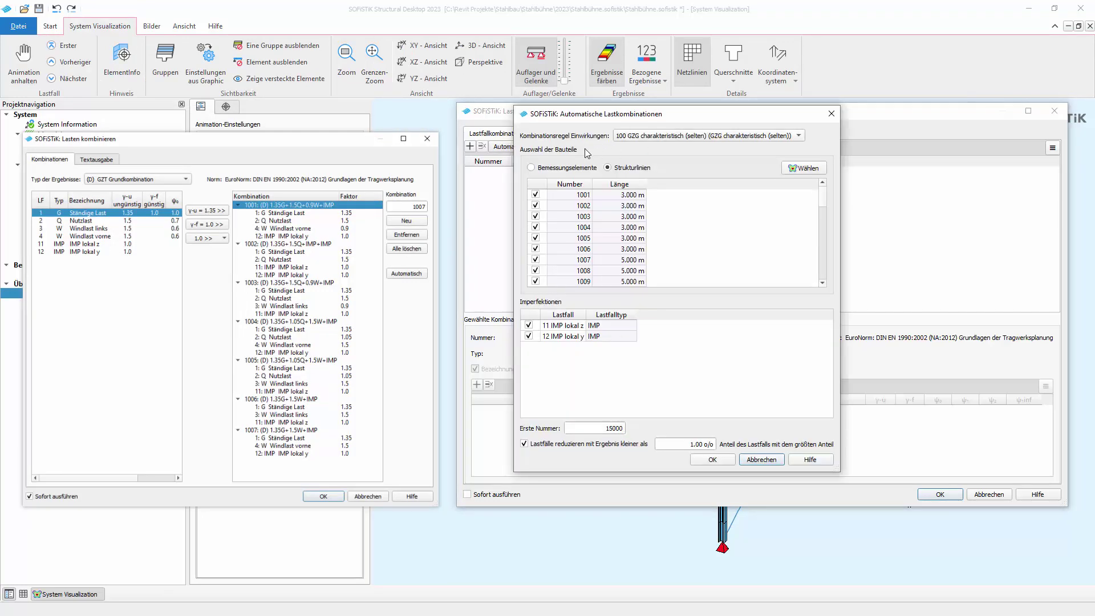
click(802, 135)
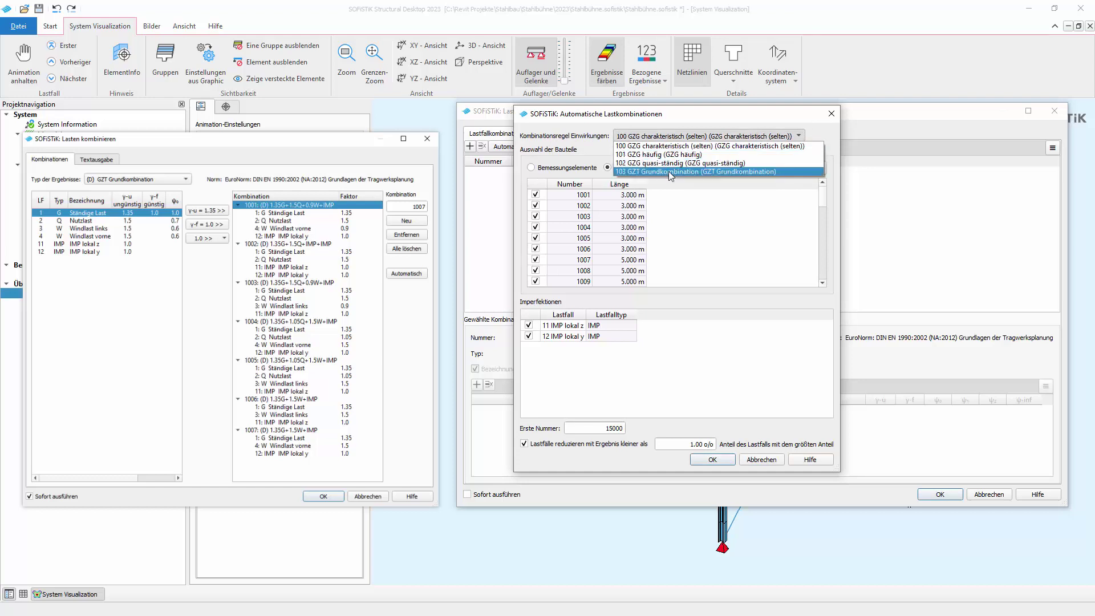
click(658, 171)
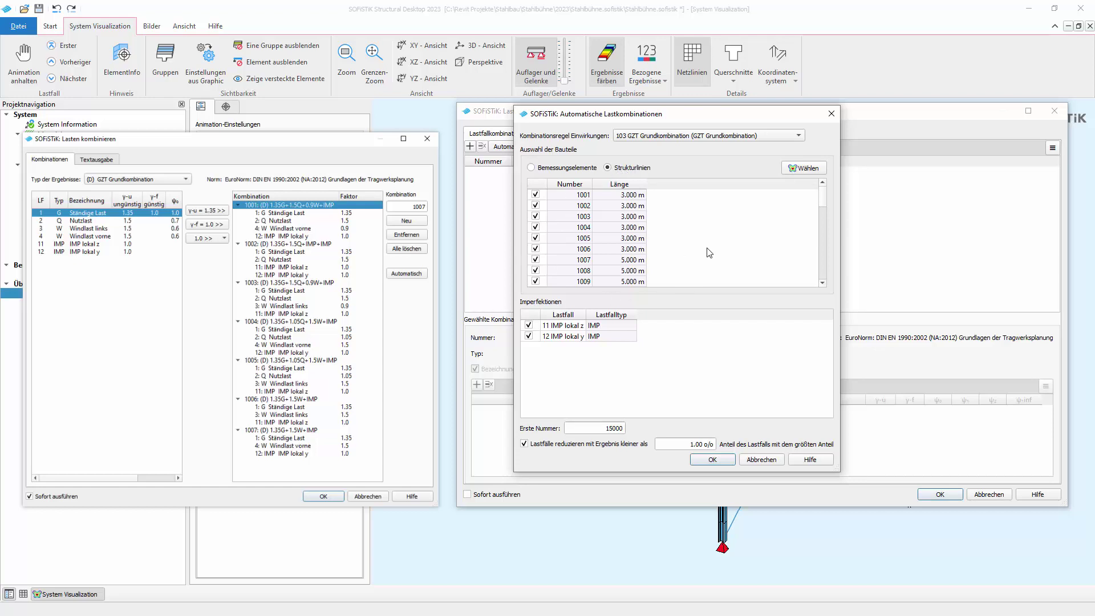
- Switch the component selection between Bemessungselemente and Strukturlinien, leaving Bemessungselemente selected
click(532, 168)
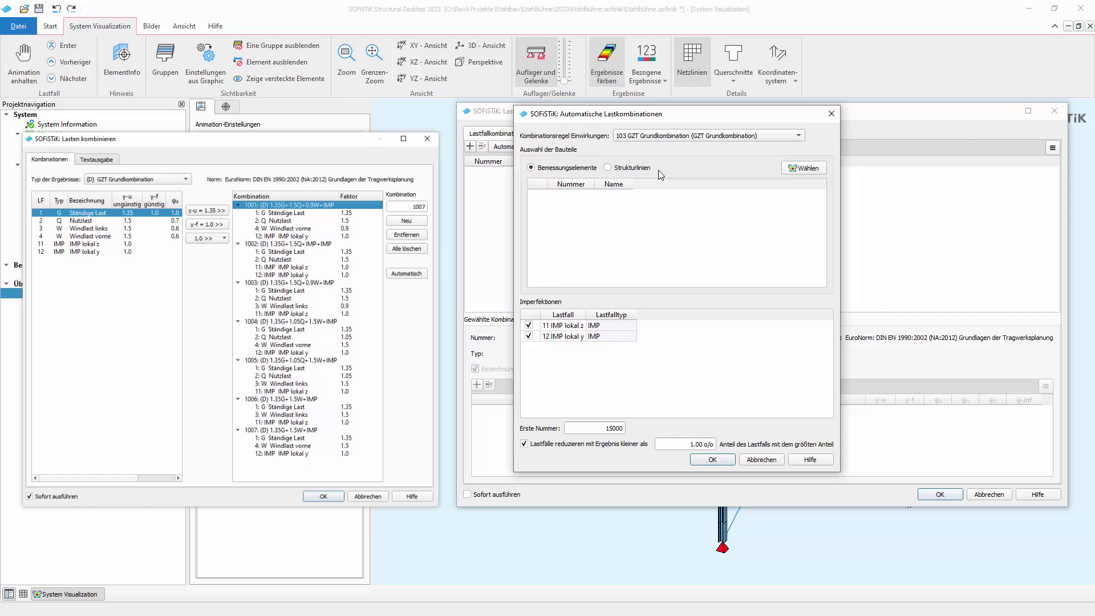
click(609, 167)
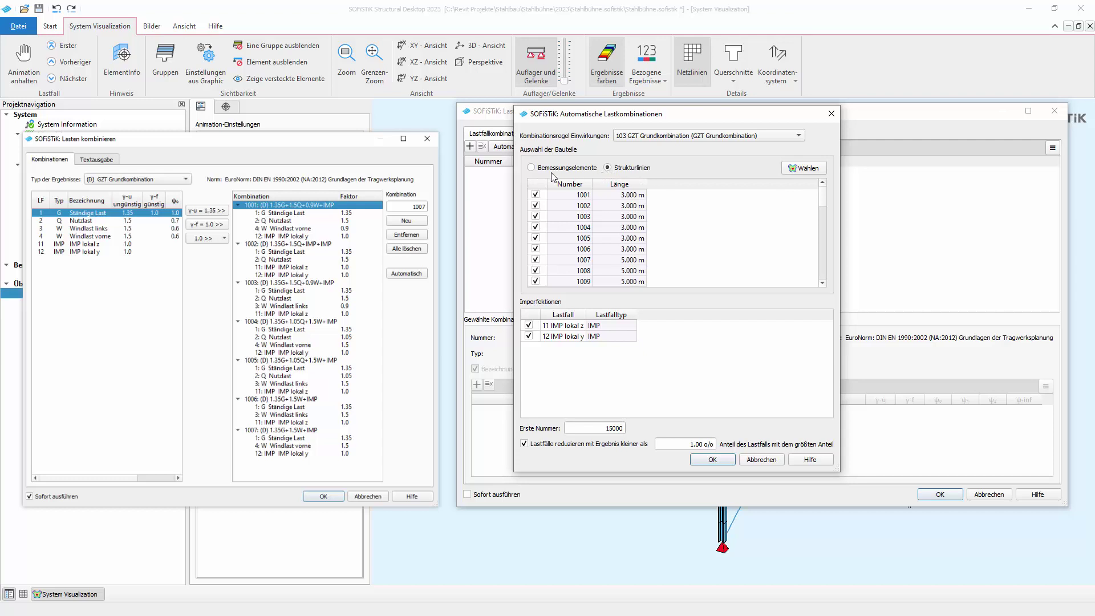
click(531, 167)
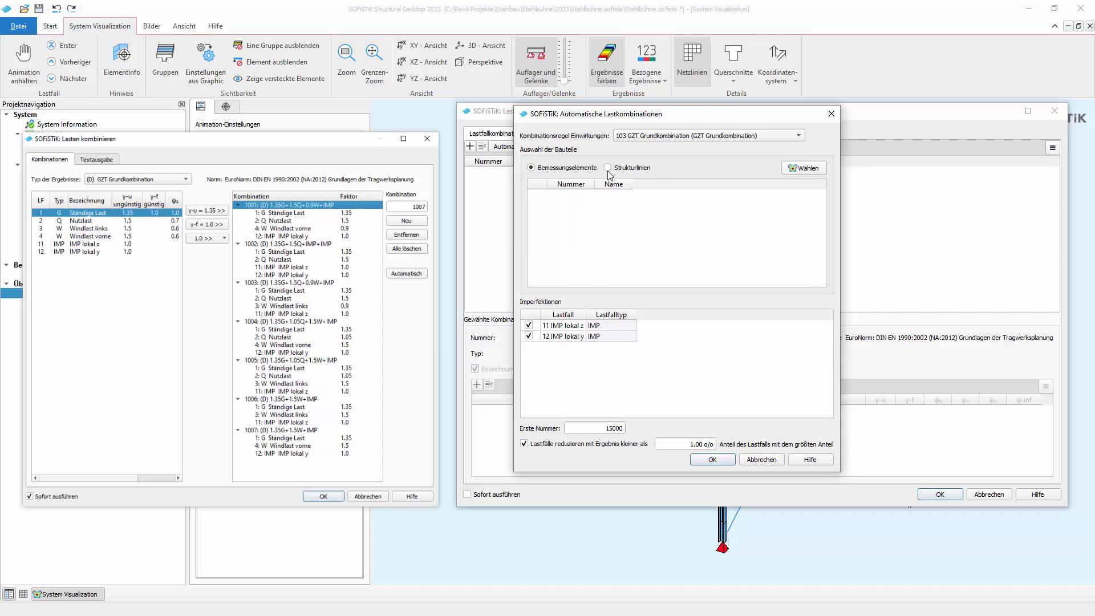
- Generate the automatic load combinations for the Strukturlinien with 7001 as the first number, and enlarge the Lasten kombinieren dialog
click(608, 168)
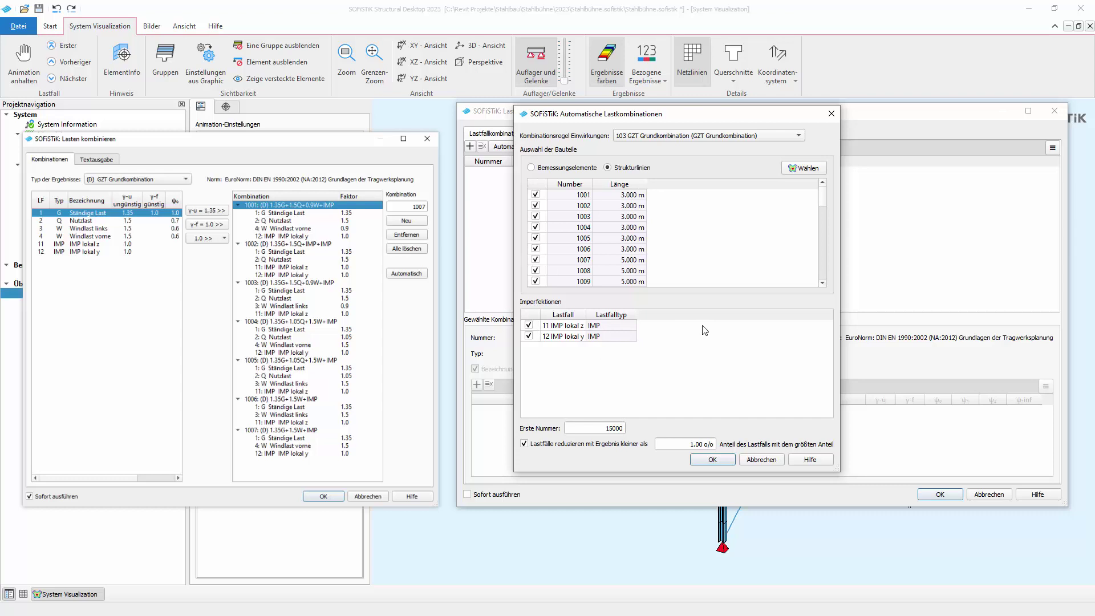
double_click(608, 428)
text(7001)
click(712, 460)
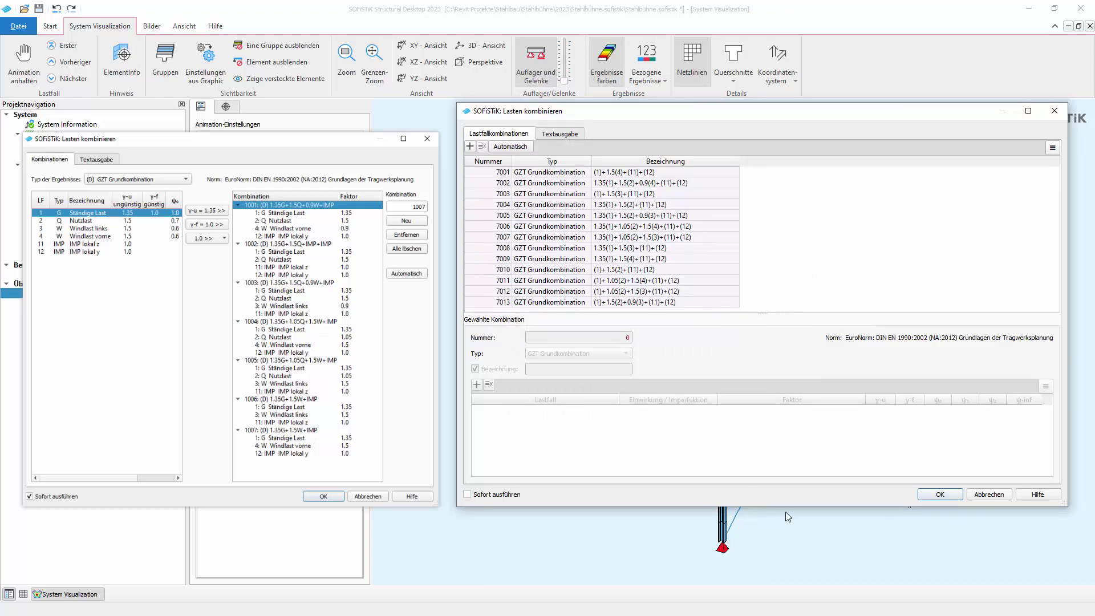
drag(789, 507, 781, 535)
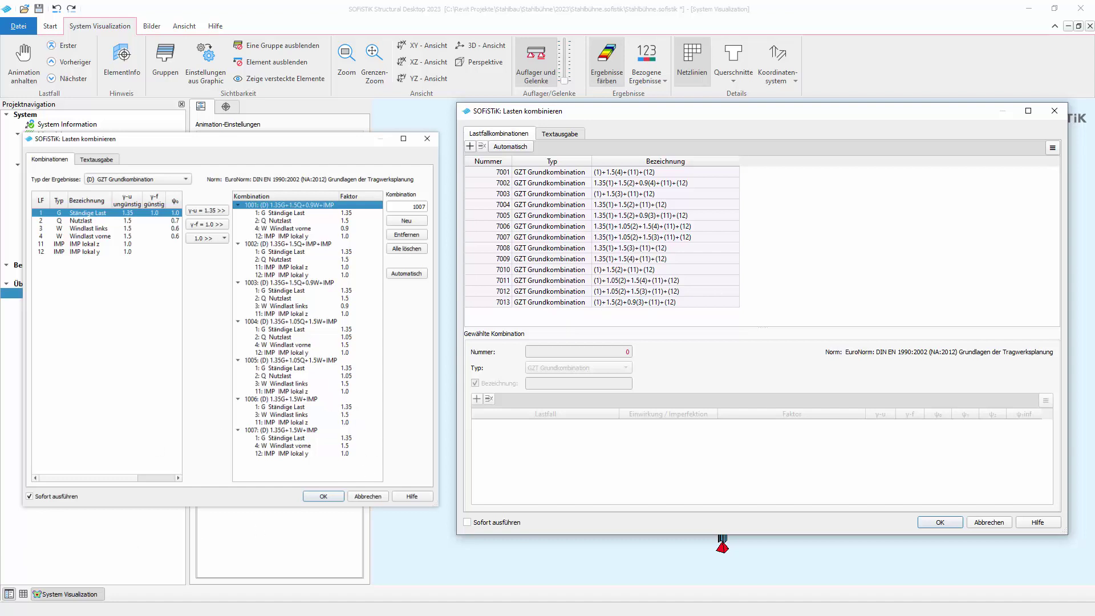
click(249, 494)
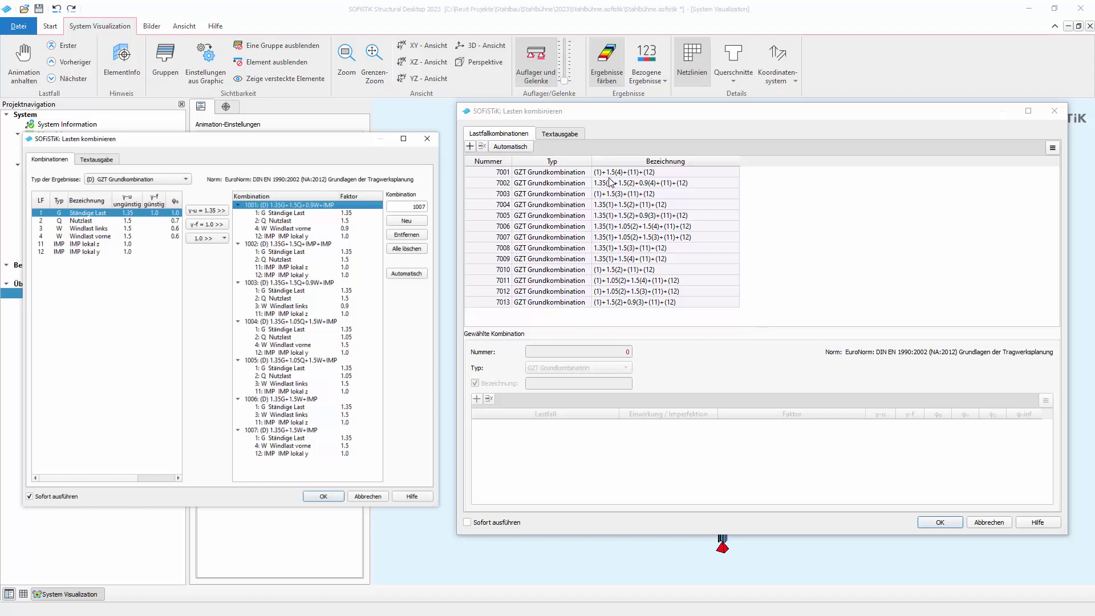
- Delete the generated combinations 7001 and 7003 from the list
click(482, 173)
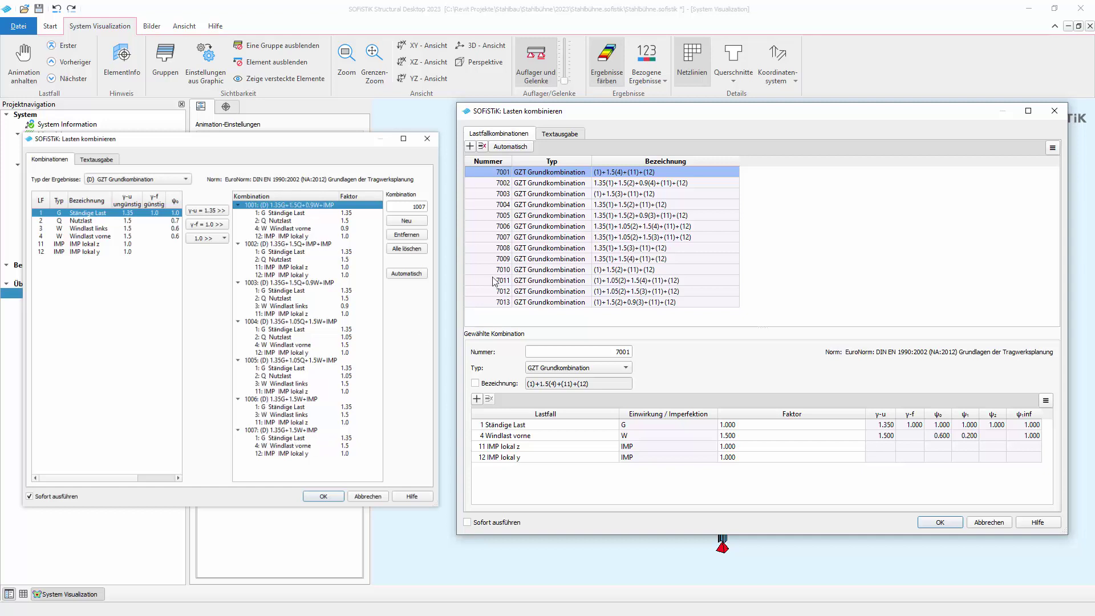
click(482, 146)
click(536, 187)
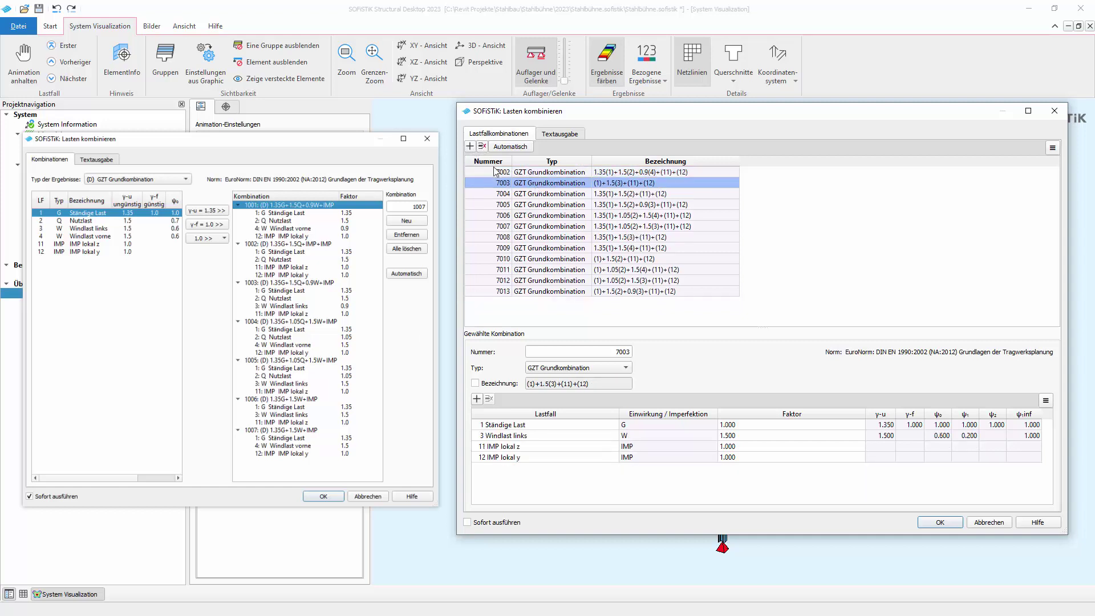
click(482, 147)
- Delete the combinations 7010, 7011, 7012 and 7013 from the list
click(538, 248)
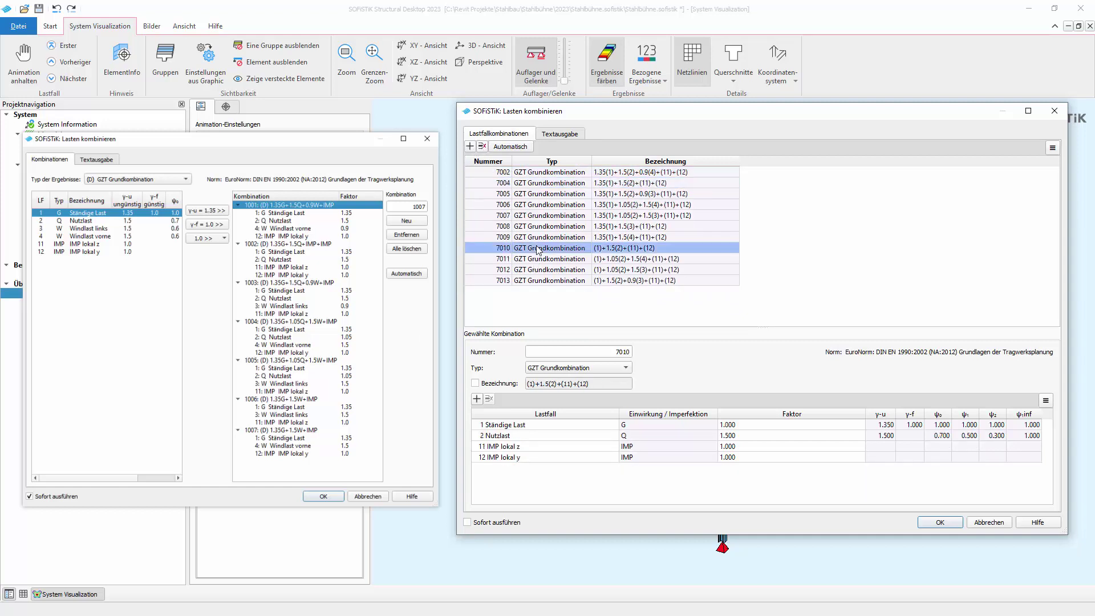
click(541, 255)
key(Down)
key(Up)
click(546, 250)
click(482, 147)
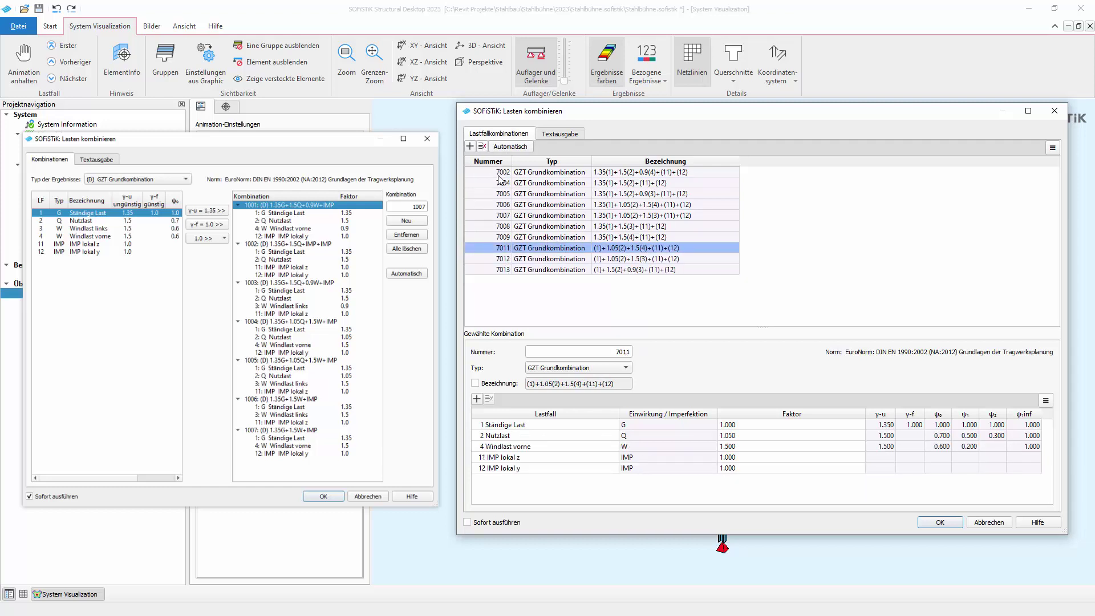
click(482, 147)
click(538, 249)
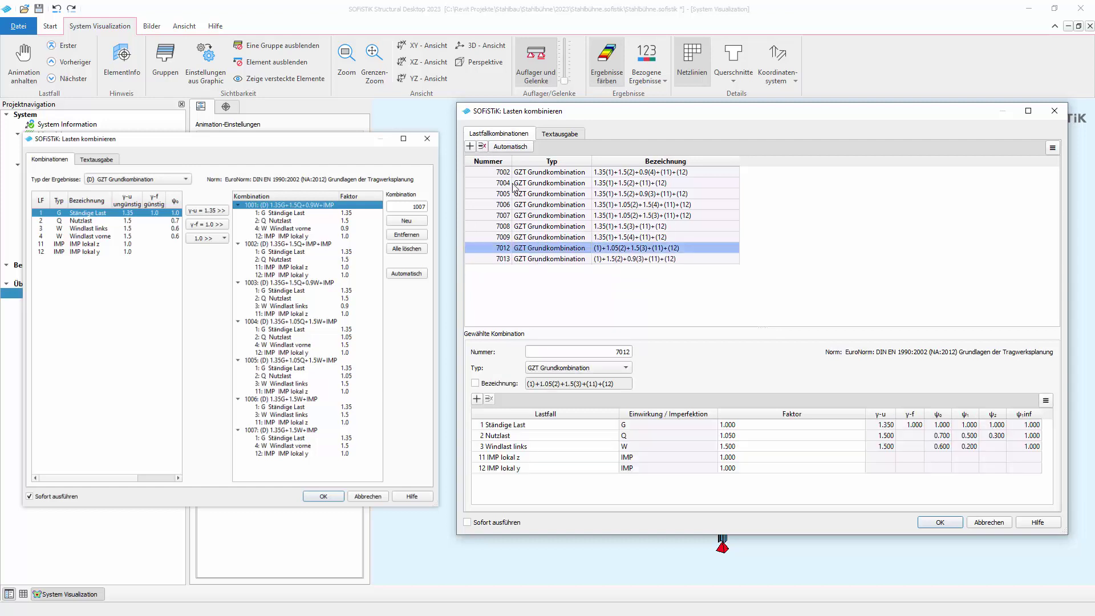
click(482, 147)
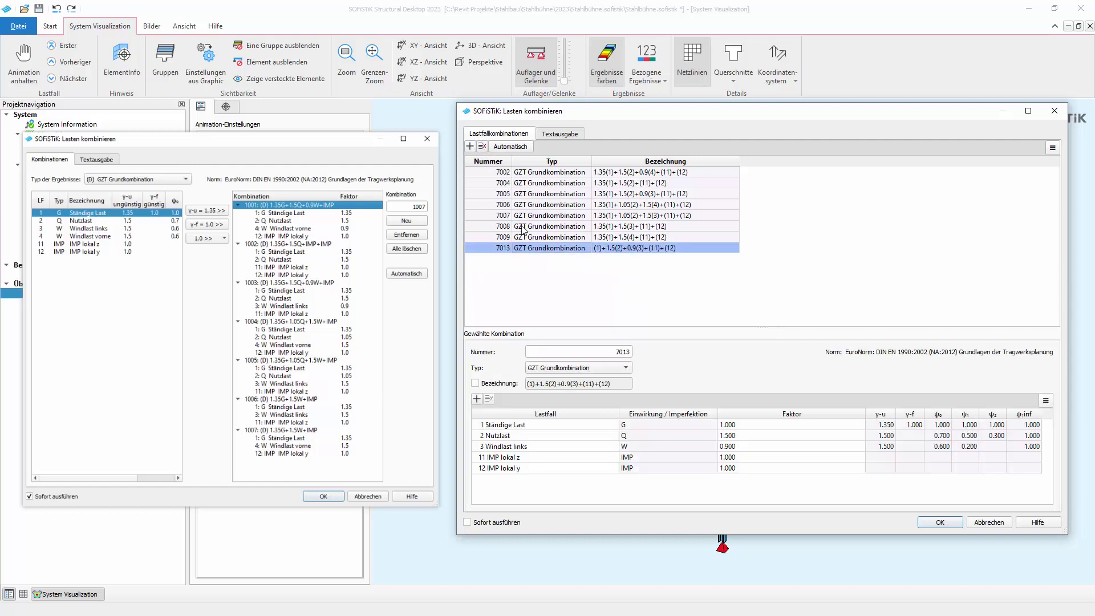
click(487, 147)
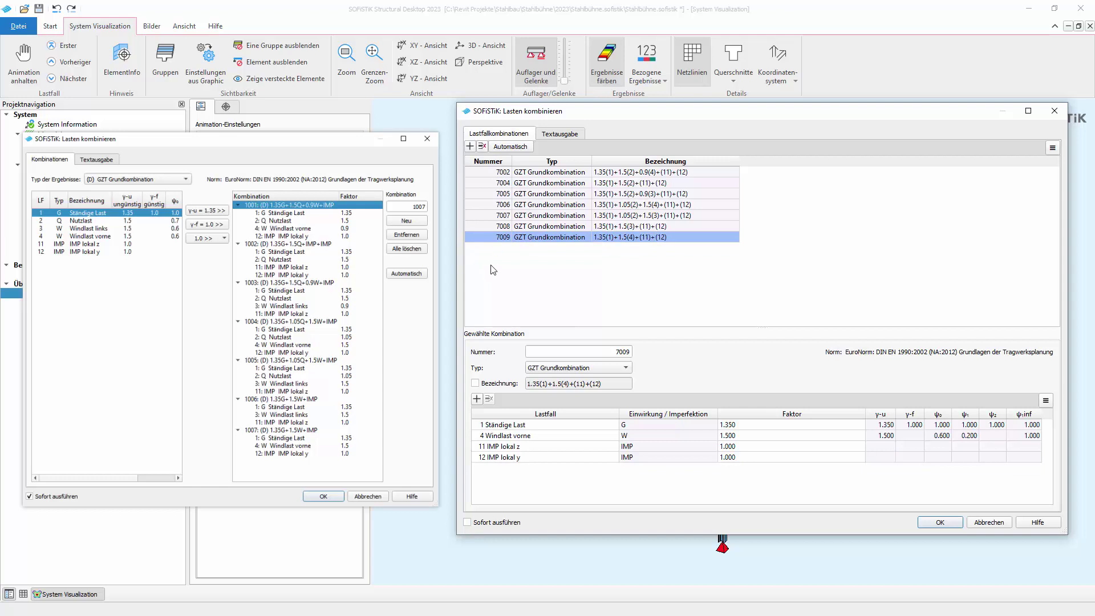
- Renumber combination 7002 as 7001 and remove the imperfection load case 11 IMP lokal z from it
click(558, 172)
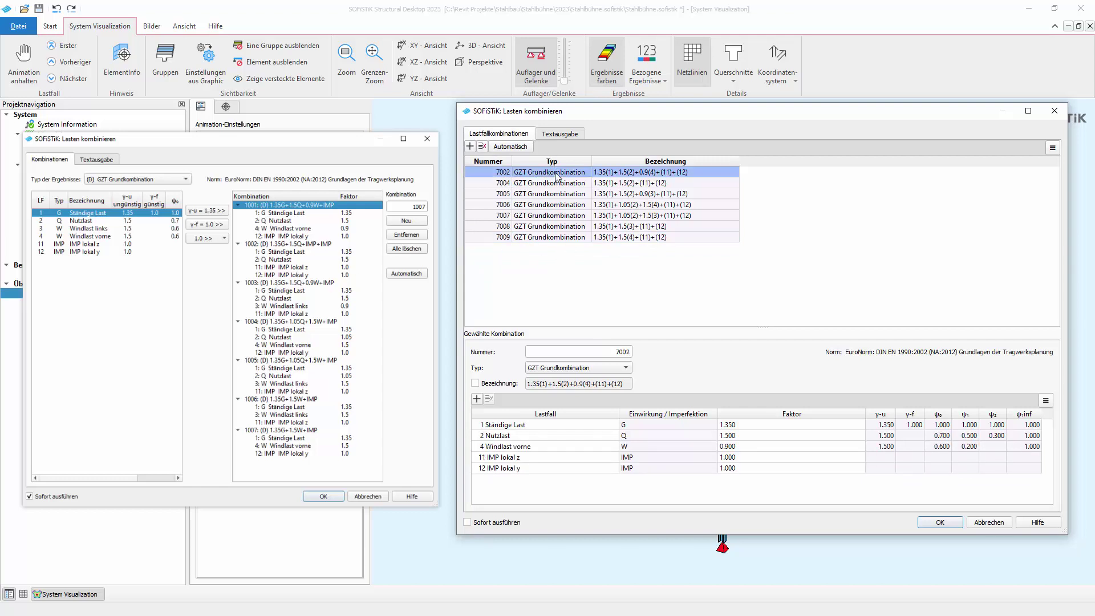
double_click(615, 349)
text(7001)
key(Tab)
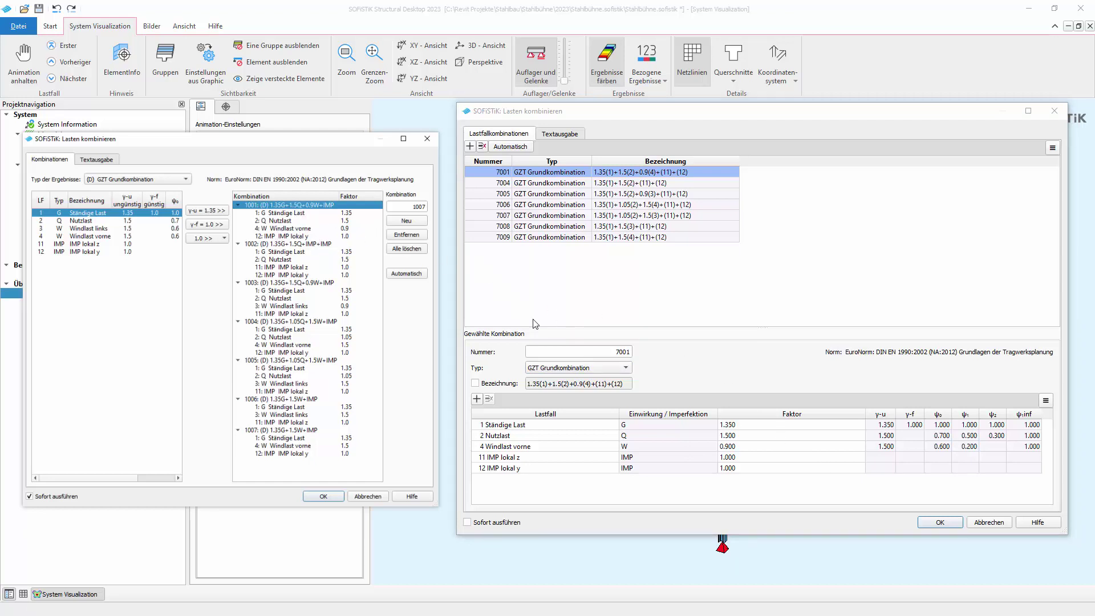
click(530, 460)
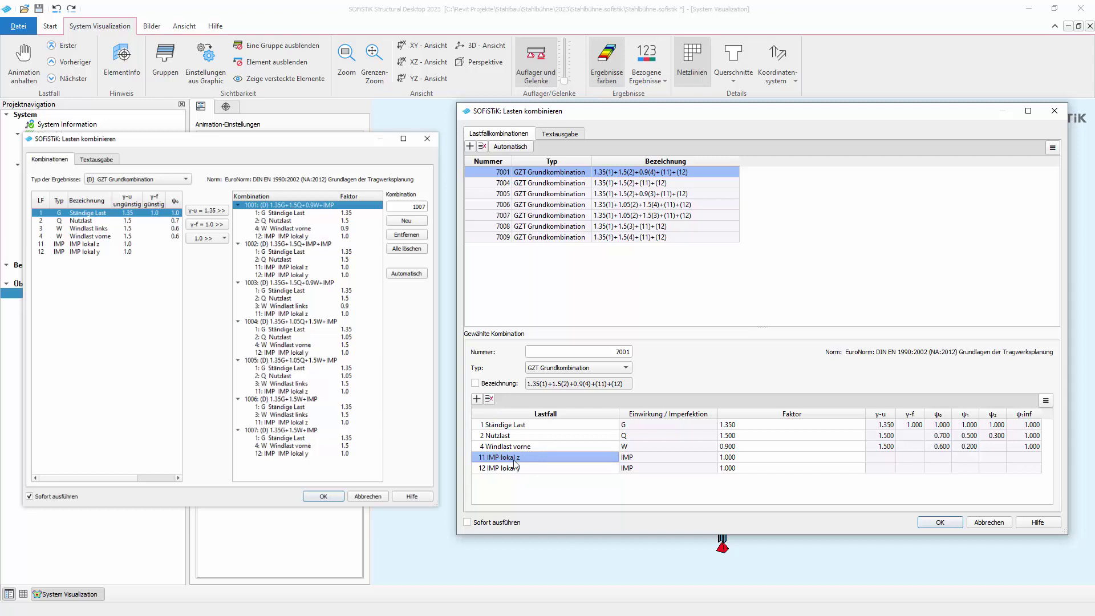
click(490, 400)
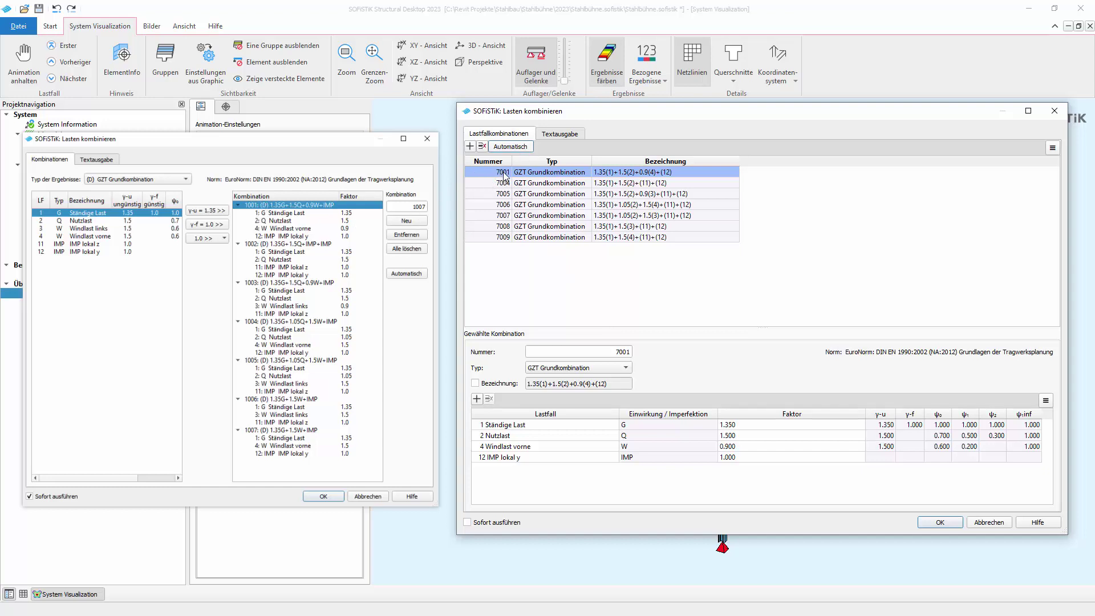
- Change the number of combination 7001 to 1001 and cancel the Lasten kombinieren dialog
double_click(604, 351)
text(1)
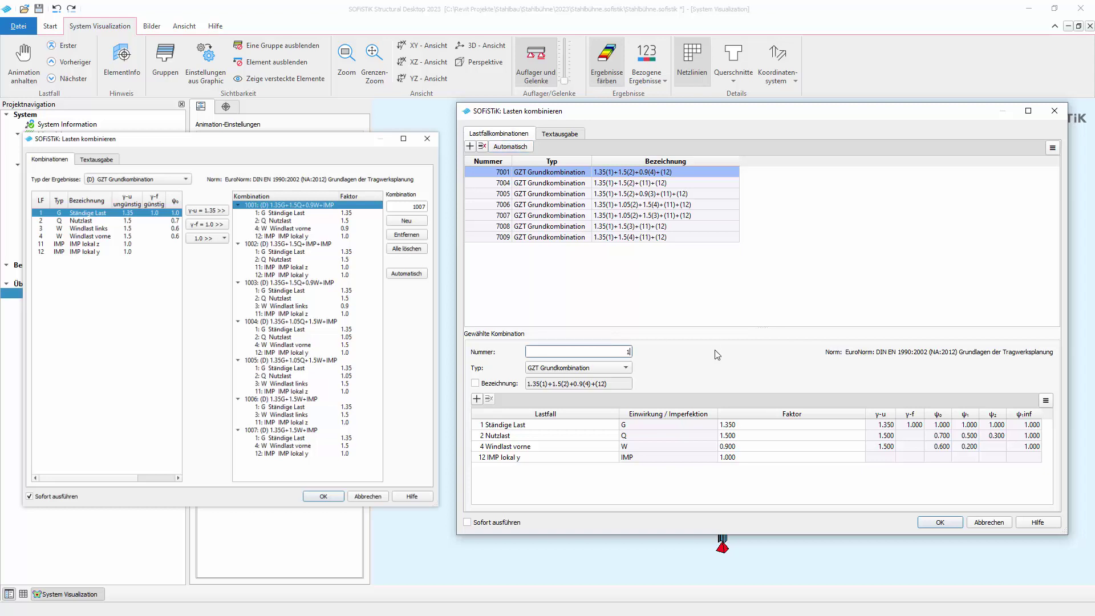
text(001)
key(Tab)
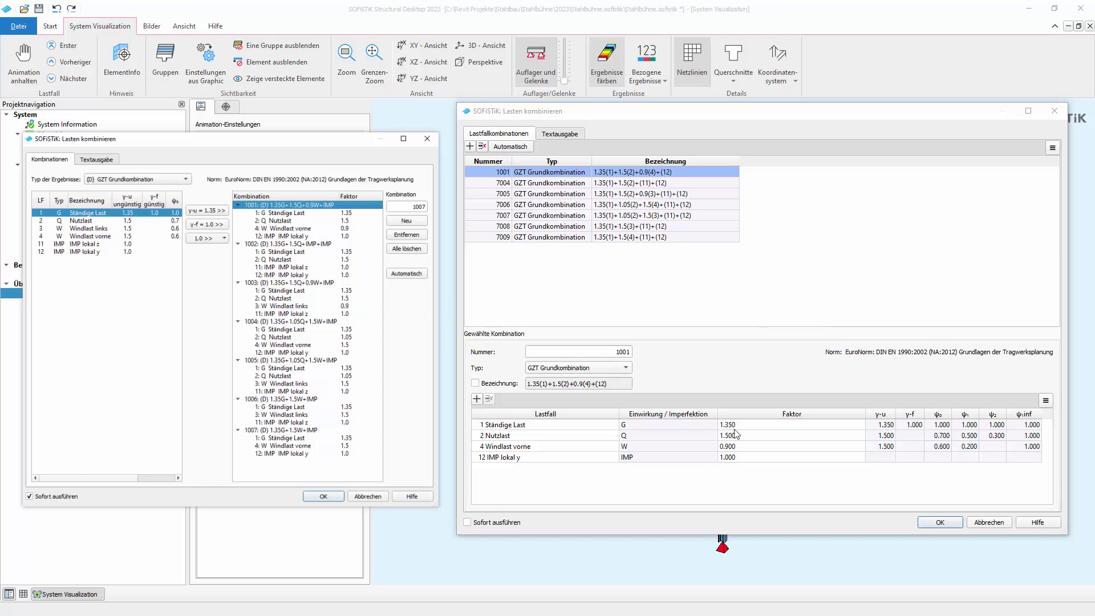
click(989, 523)
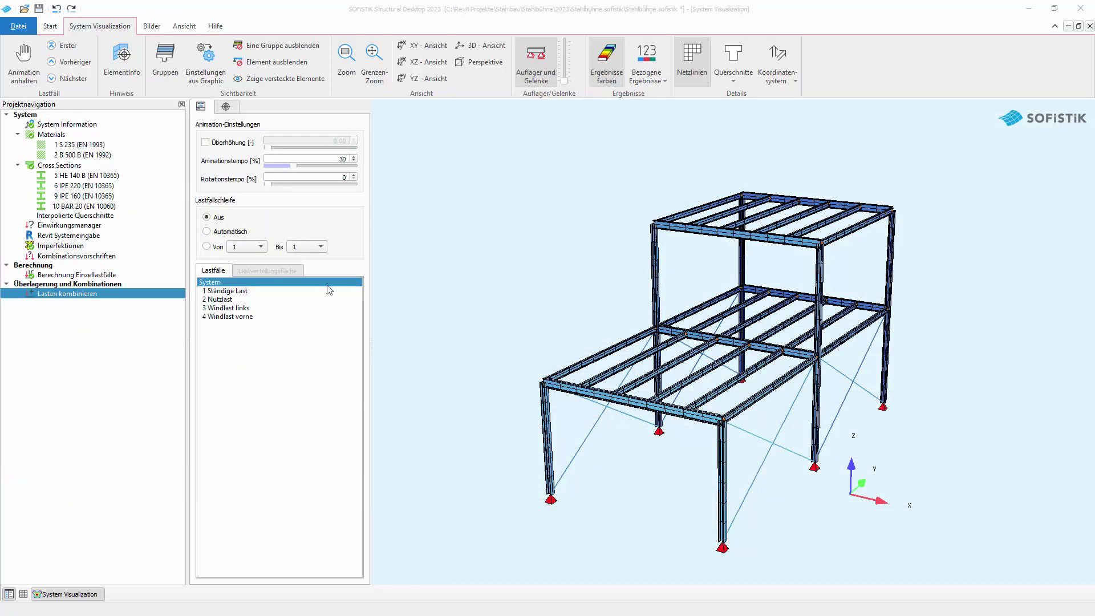
- Open the FEA Manual from the online help and find its overview of programs
click(219, 31)
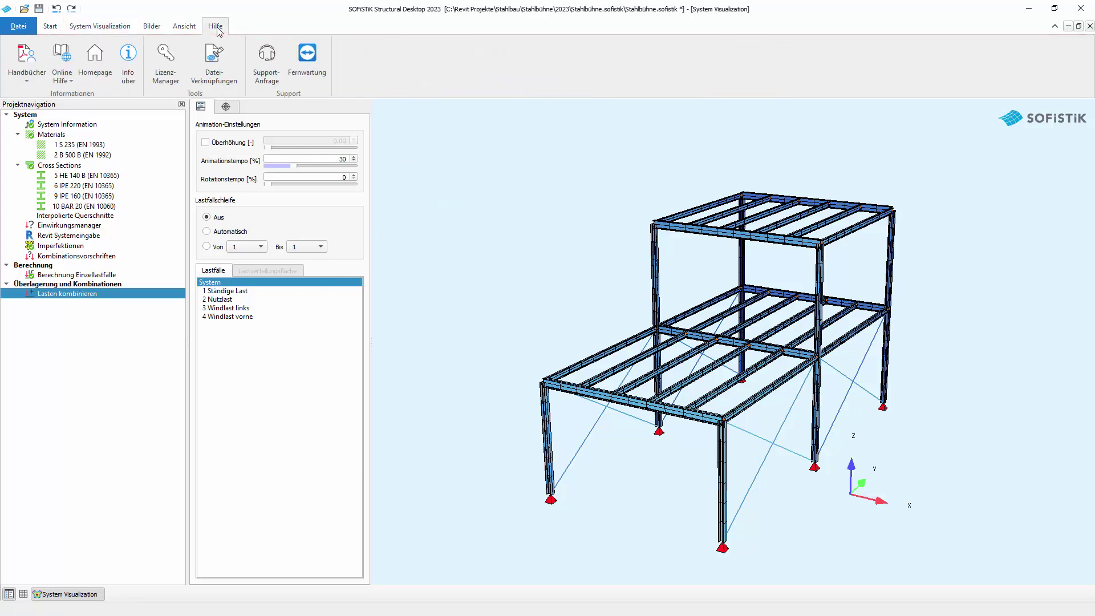
click(71, 81)
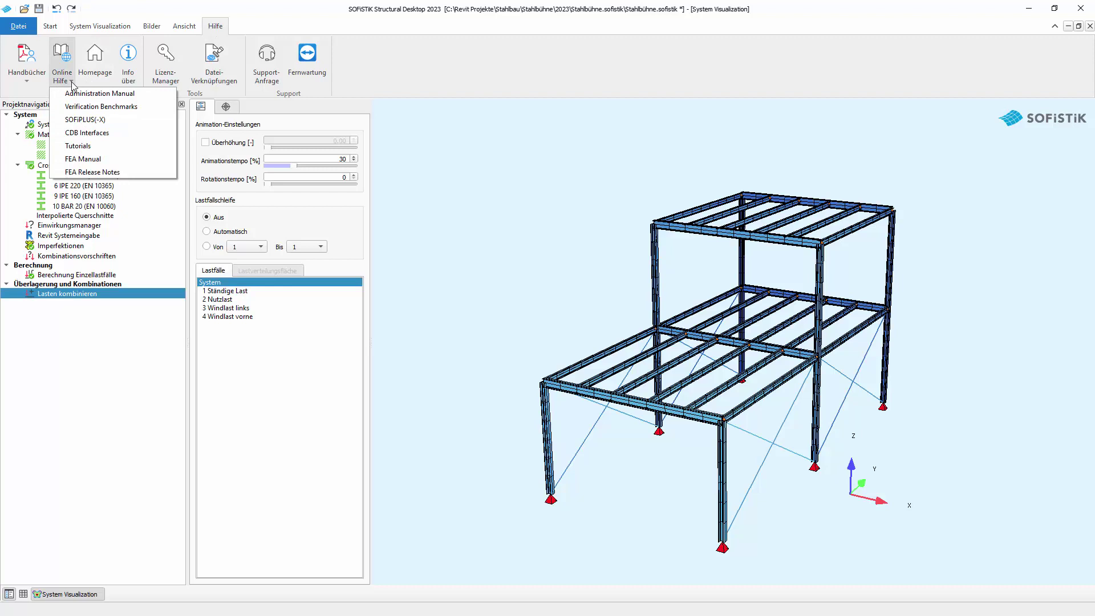
click(110, 162)
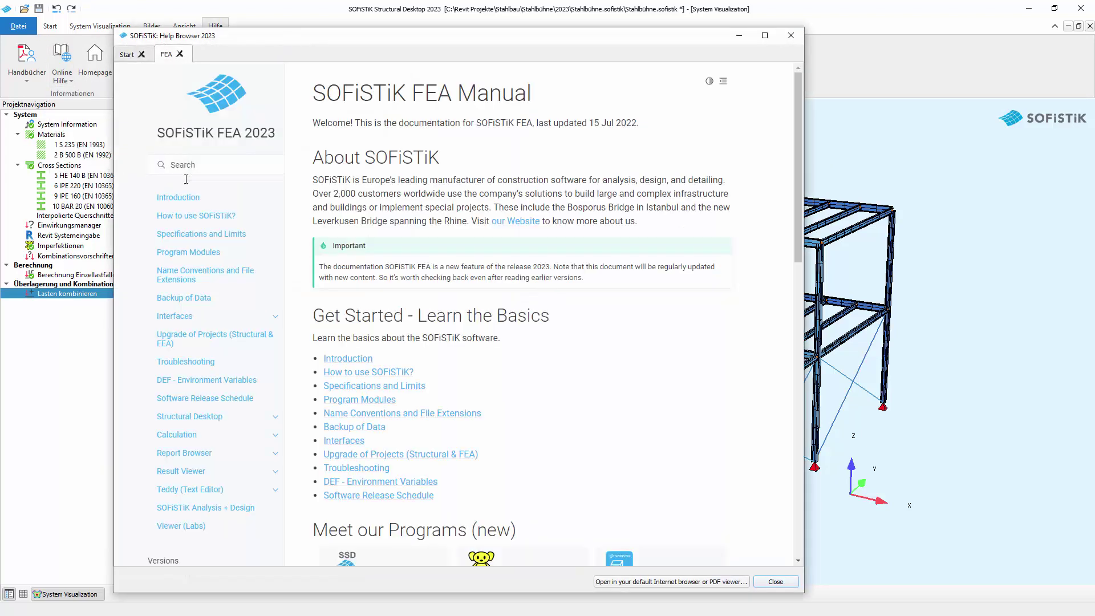
scroll(485, 279, down, 1)
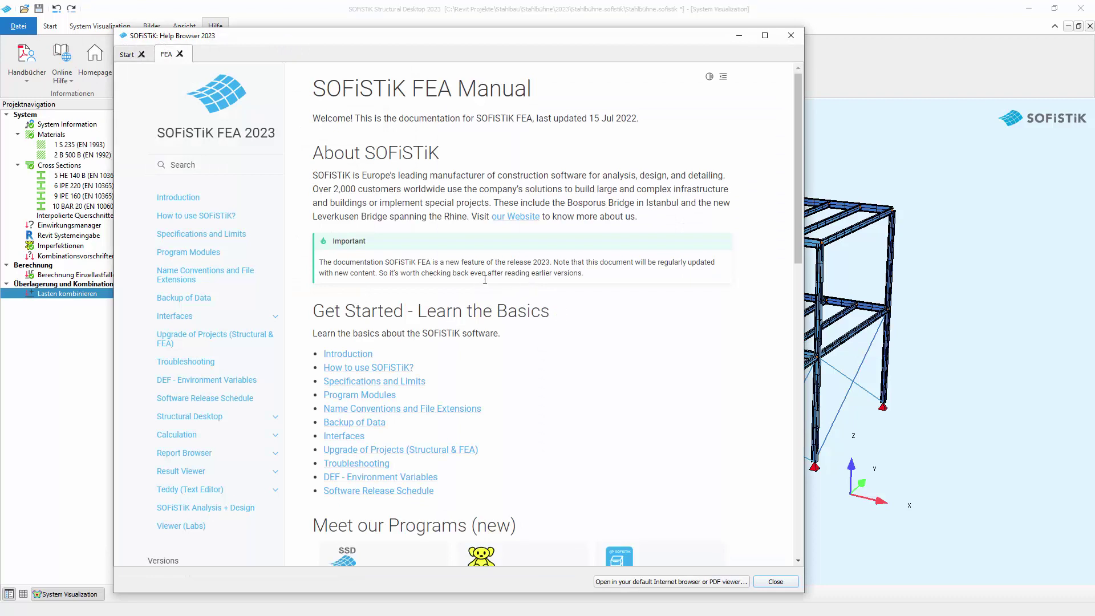
scroll(485, 279, down, 6)
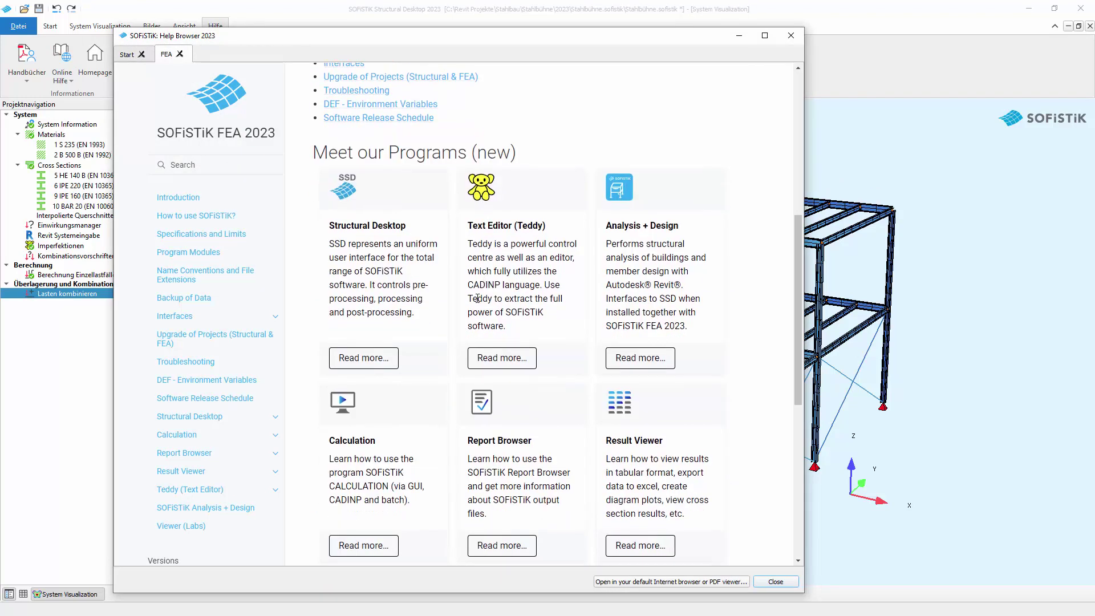
- Open the Combine Loads help page from the Structural Desktop chapter's list of available SSD tasks
click(364, 359)
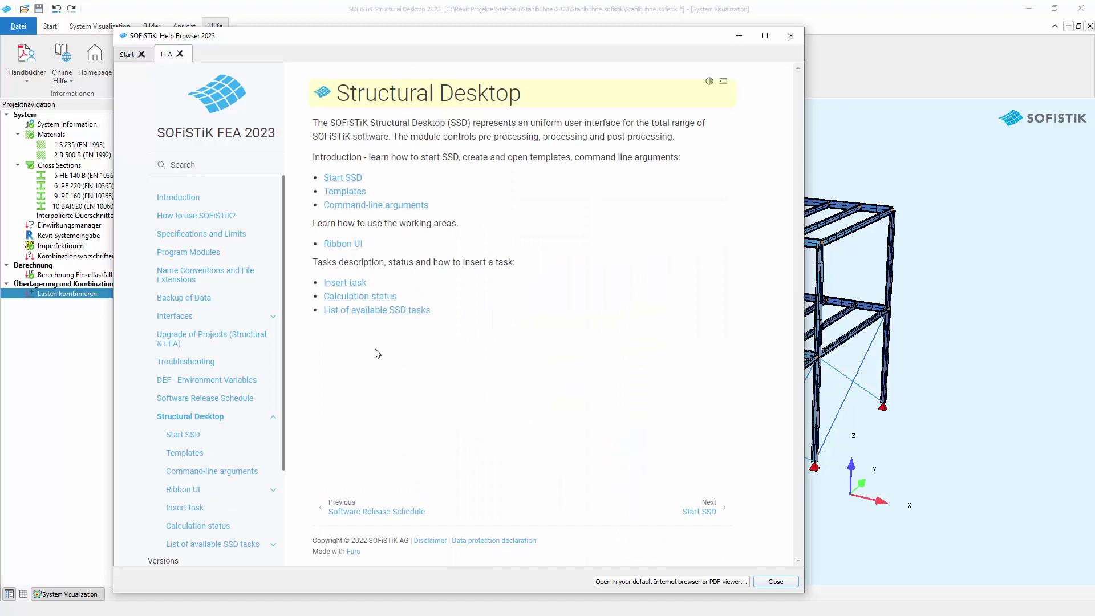
click(370, 311)
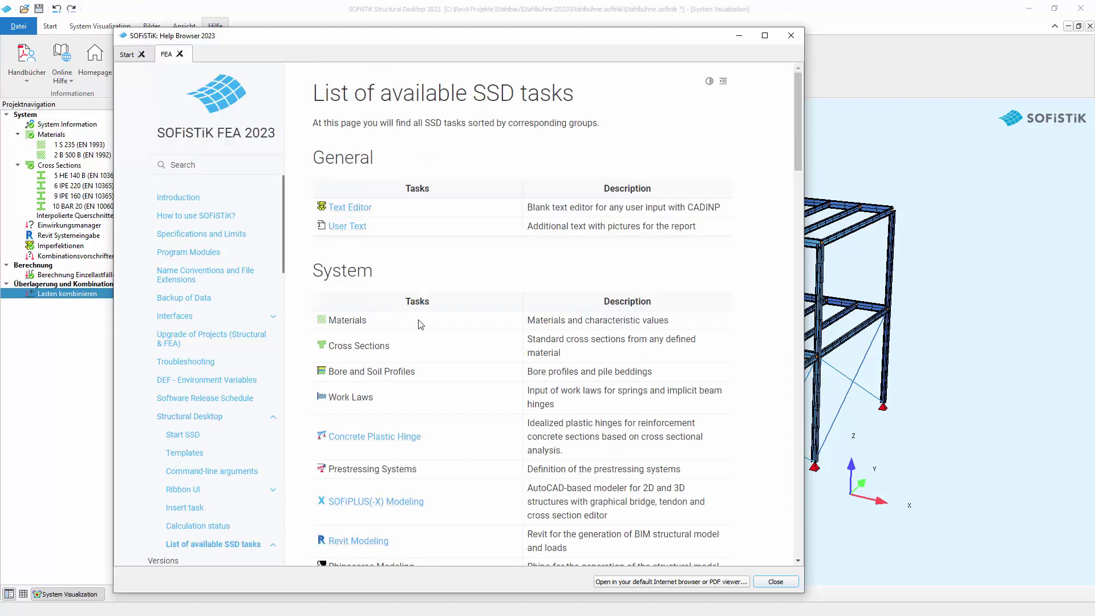
scroll(421, 324, down, 10)
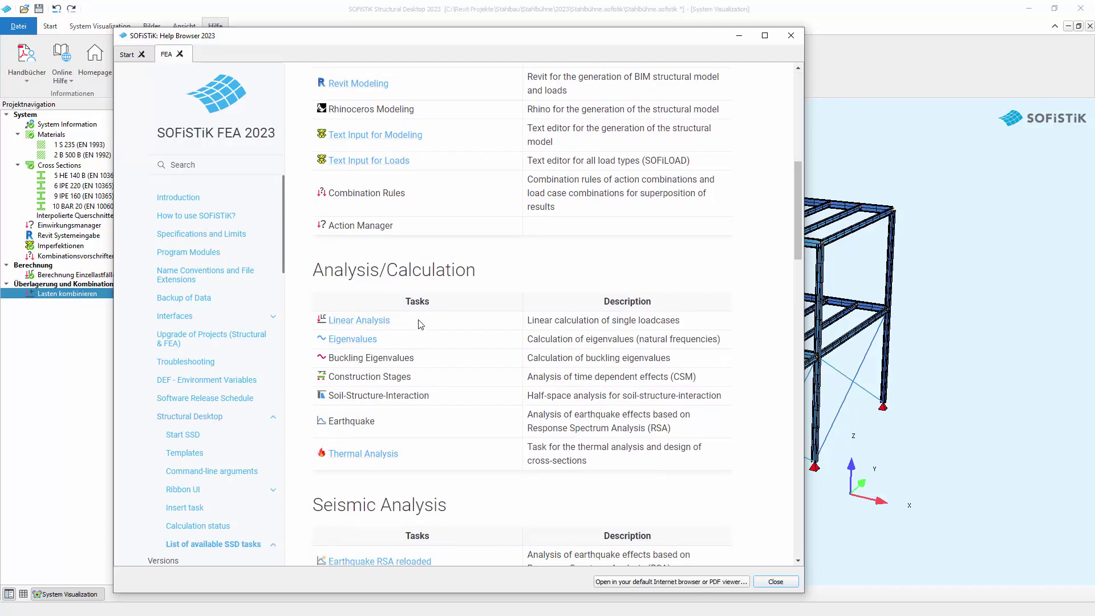
scroll(421, 324, down, 10)
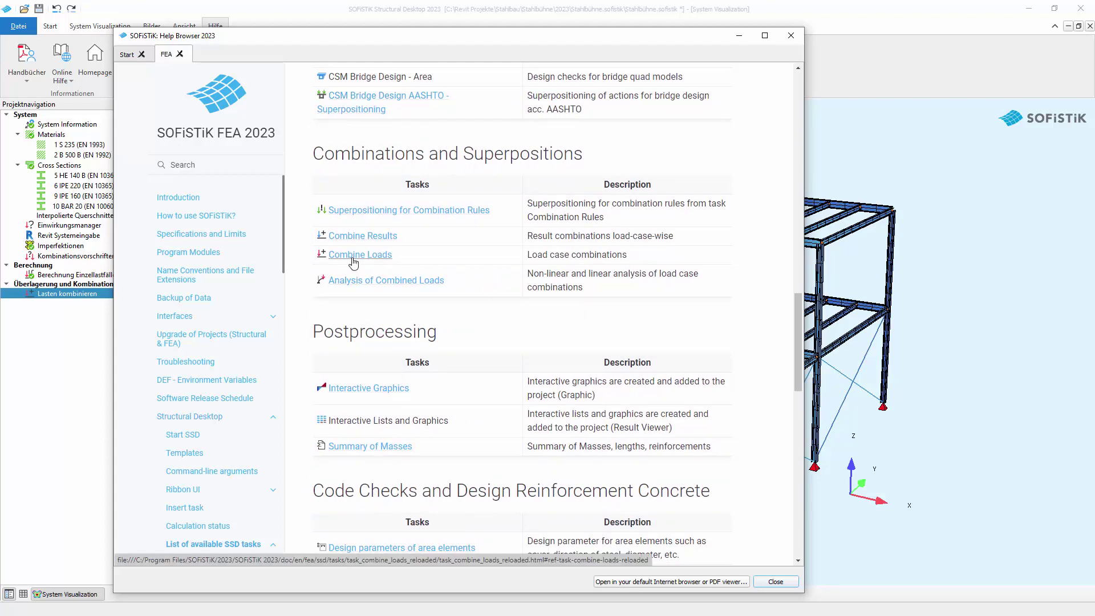
click(353, 262)
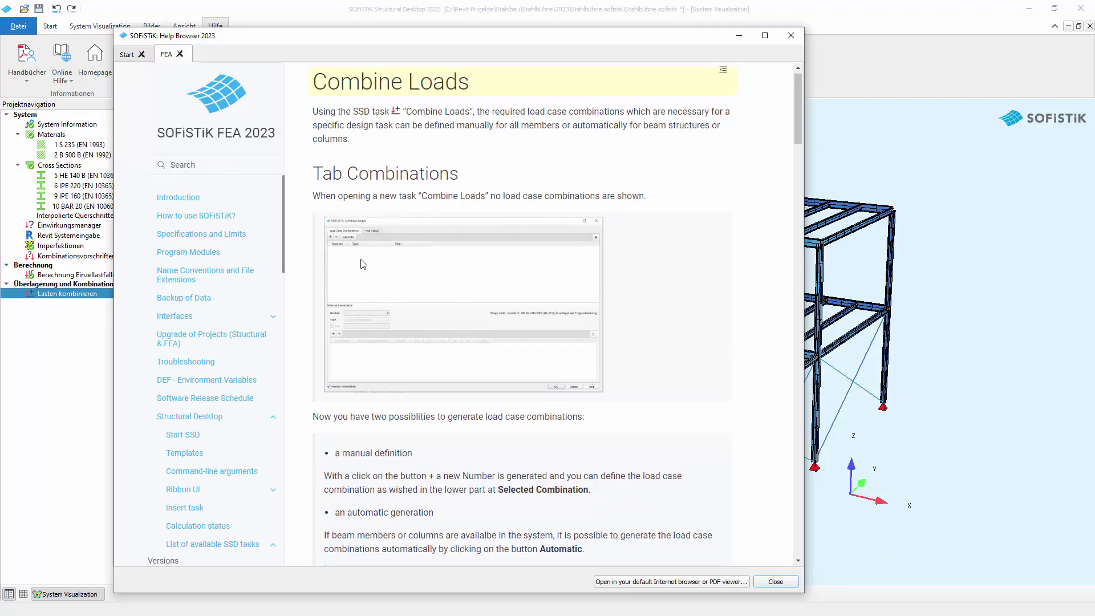
- Read through the Combine Loads page, covering manual definition, automatic generation and the internal procedure
scroll(643, 300, down, 2)
scroll(644, 300, down, 10)
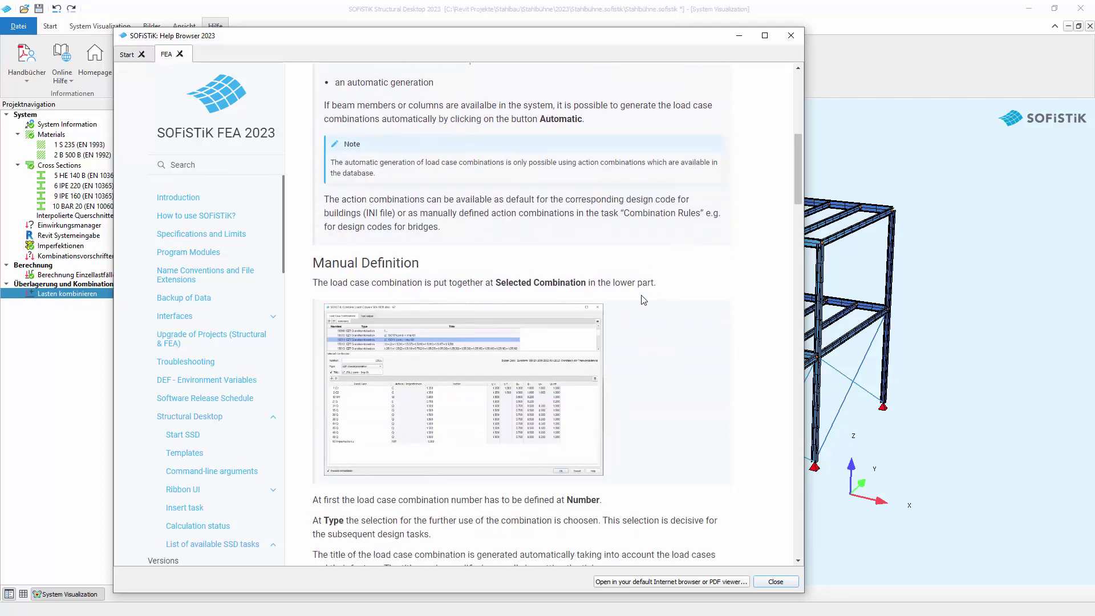
scroll(643, 300, down, 10)
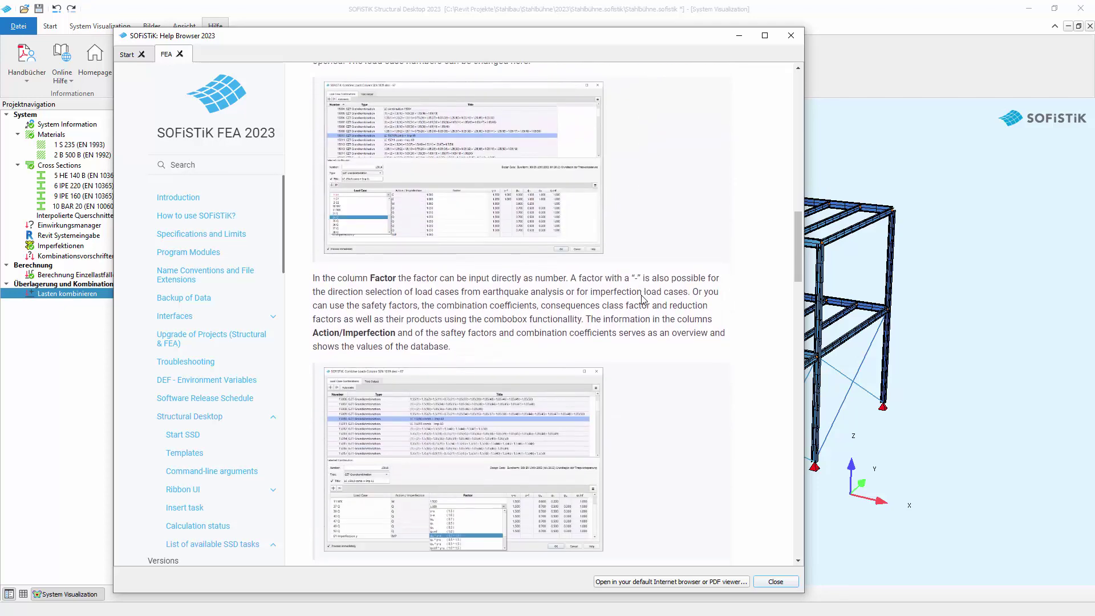
scroll(643, 300, down, 10)
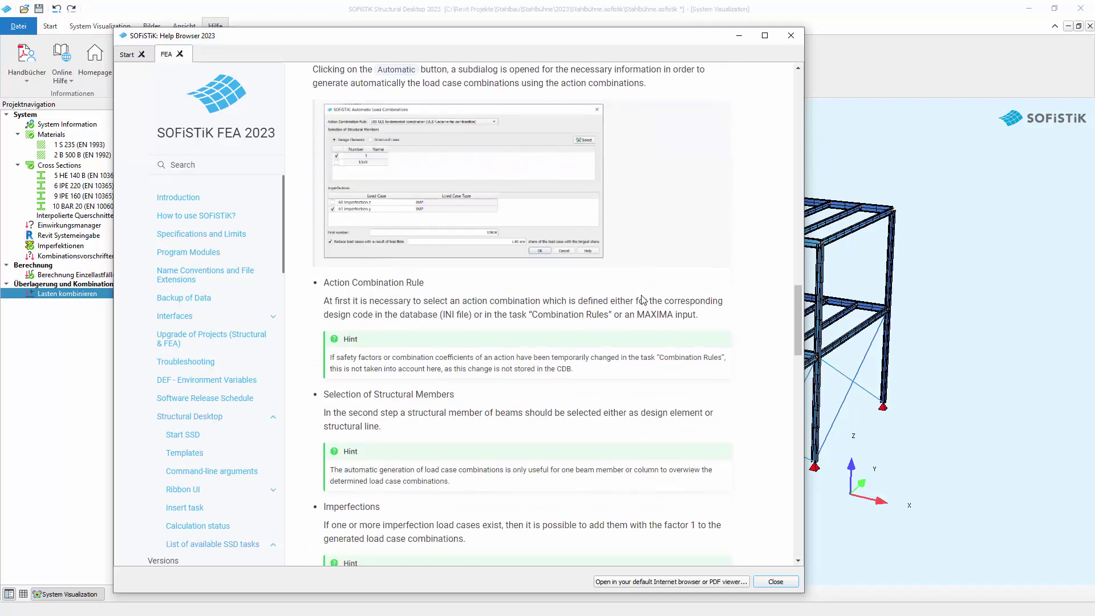
scroll(643, 300, down, 10)
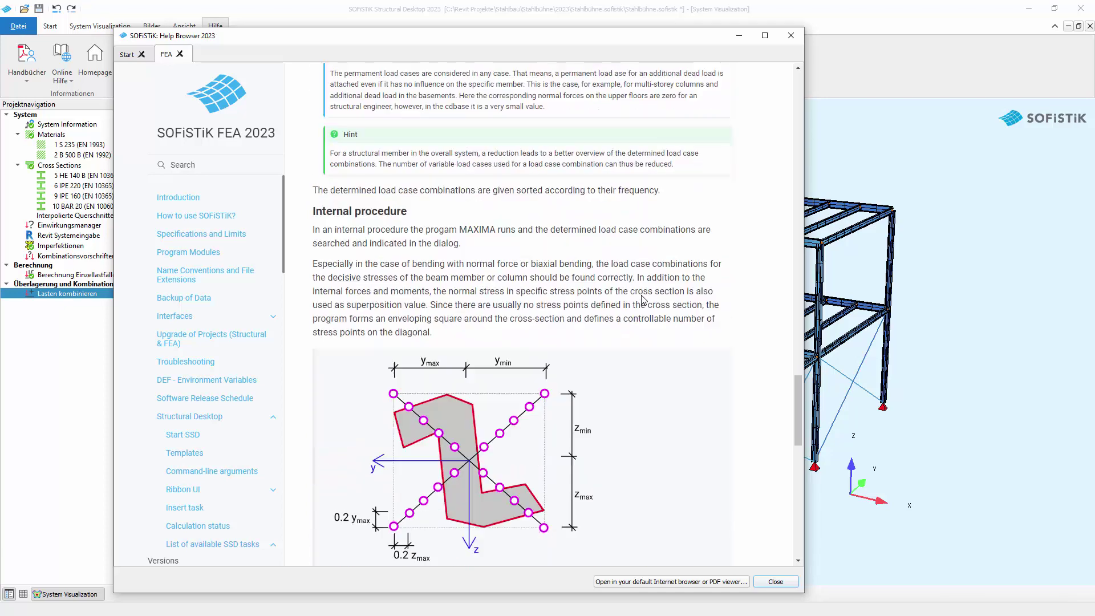
scroll(643, 300, down, 5)
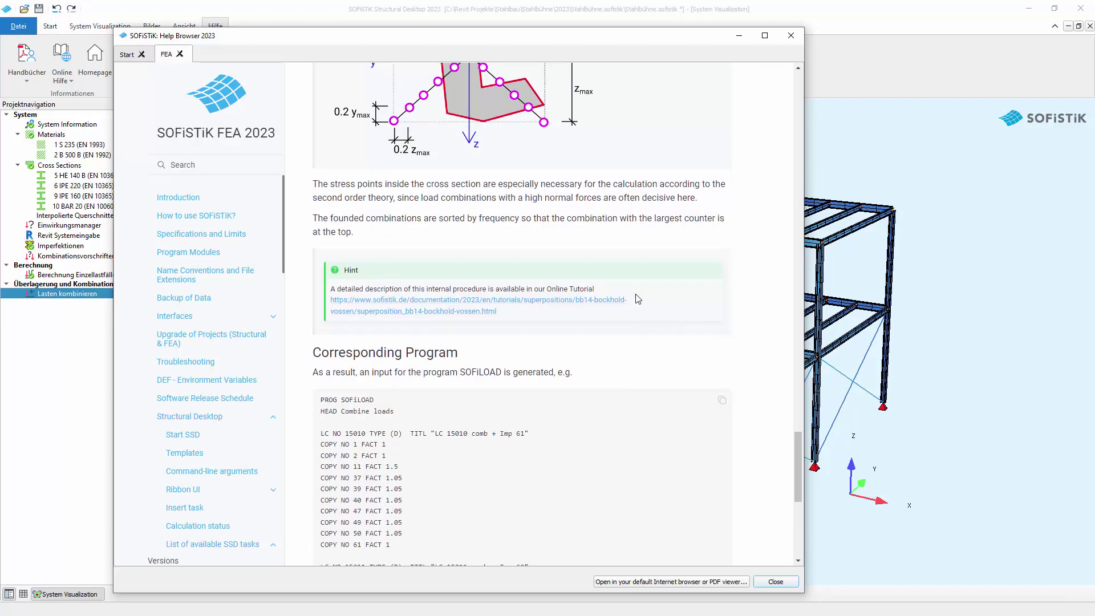
- Open the linked online tutorial describing the internal procedure and look through its first example
click(431, 308)
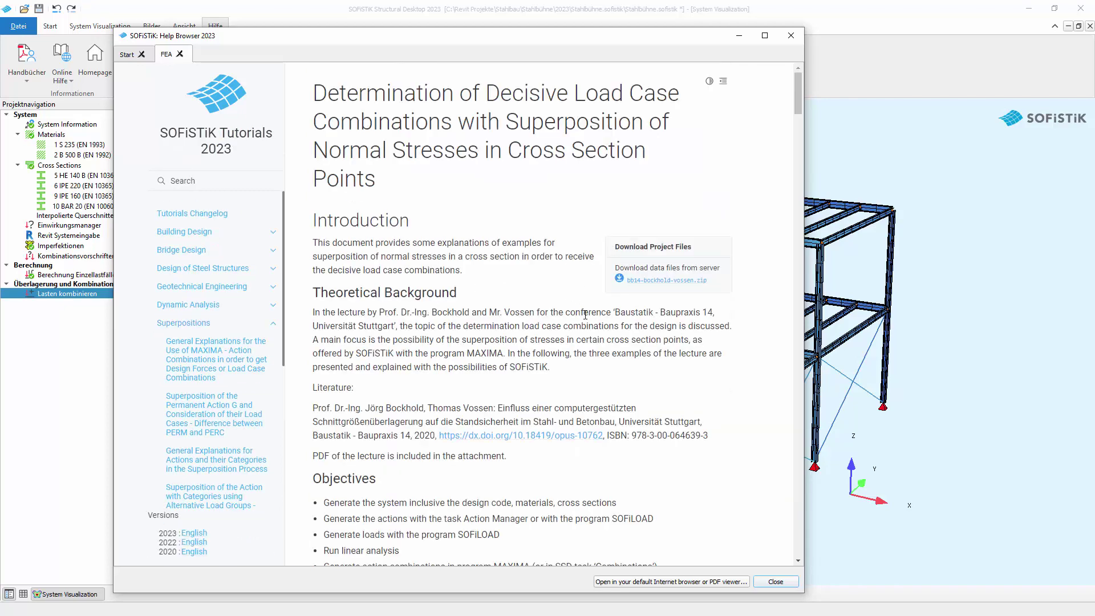
scroll(585, 315, down, 10)
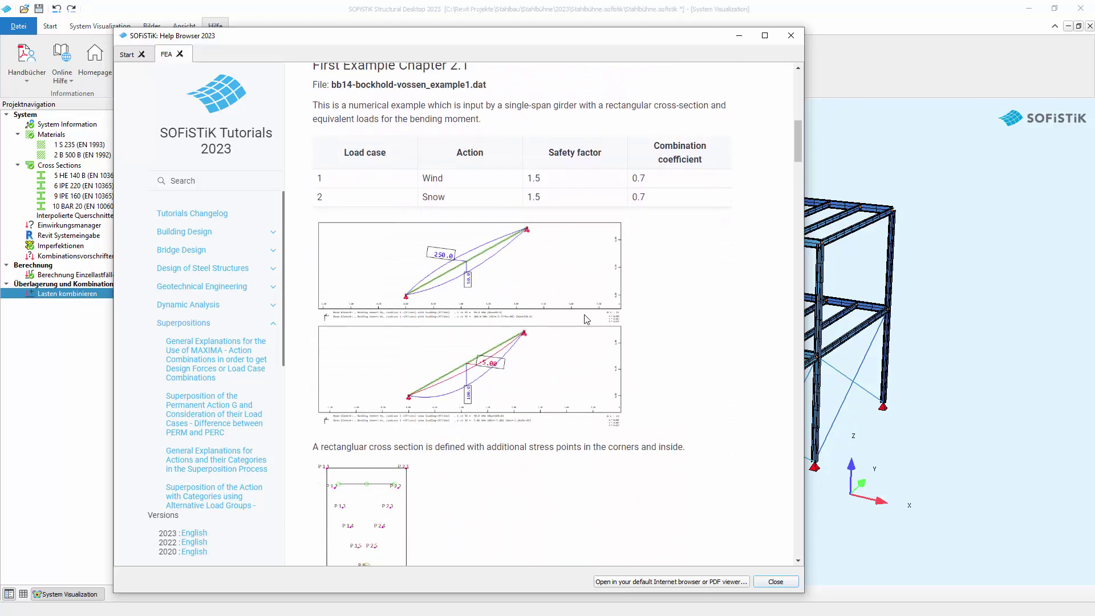
- Skim the rest of the tutorial's first example up to the second example, and close the help browser
scroll(585, 319, down, 20)
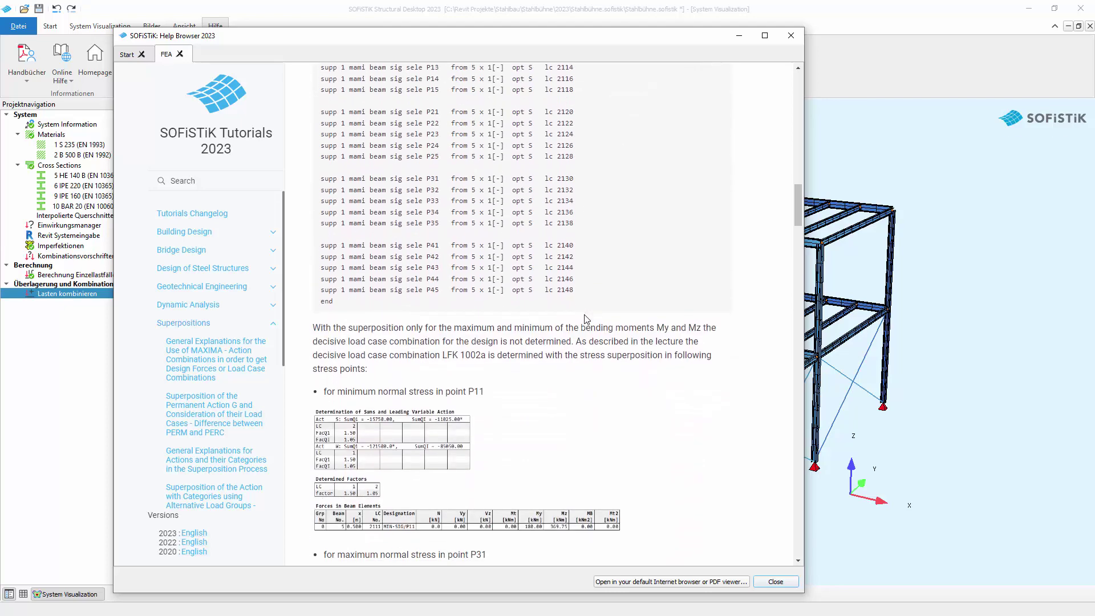
scroll(585, 319, down, 8)
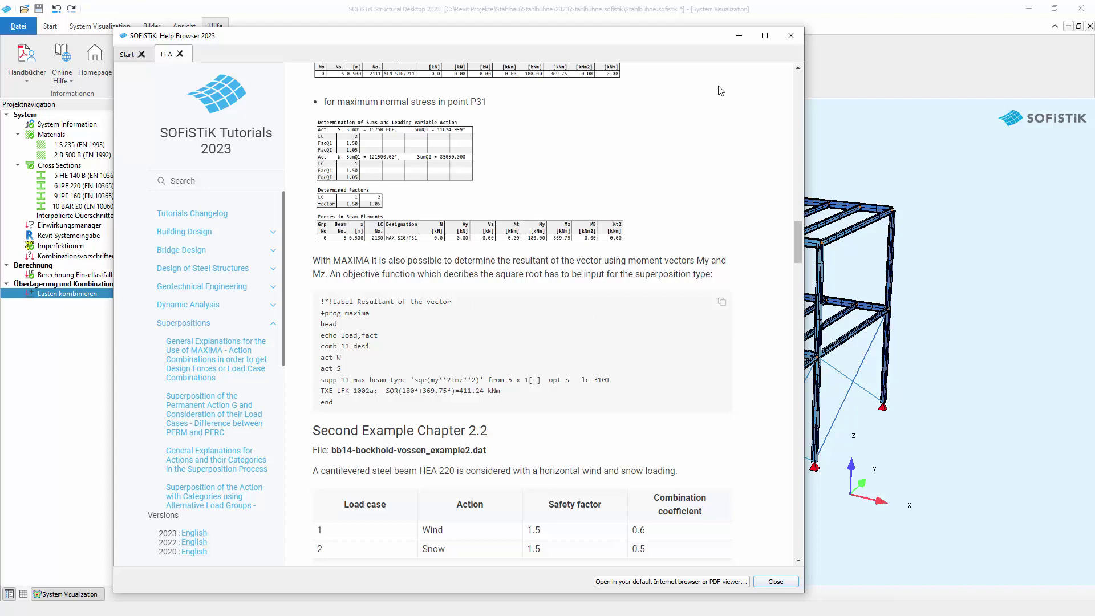
click(792, 36)
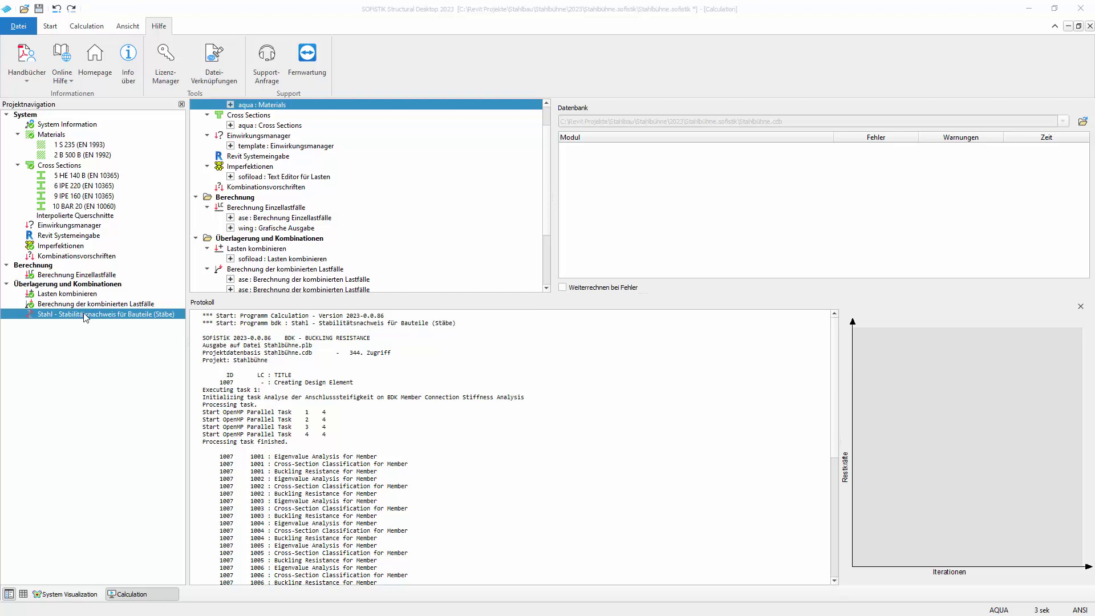
- Open the Stahl - Stabilitätsnachweis für Bauteile (Stäbe) task, choose Verfahren 2, Anhang B, and review the load cases selected for the check
double_click(101, 314)
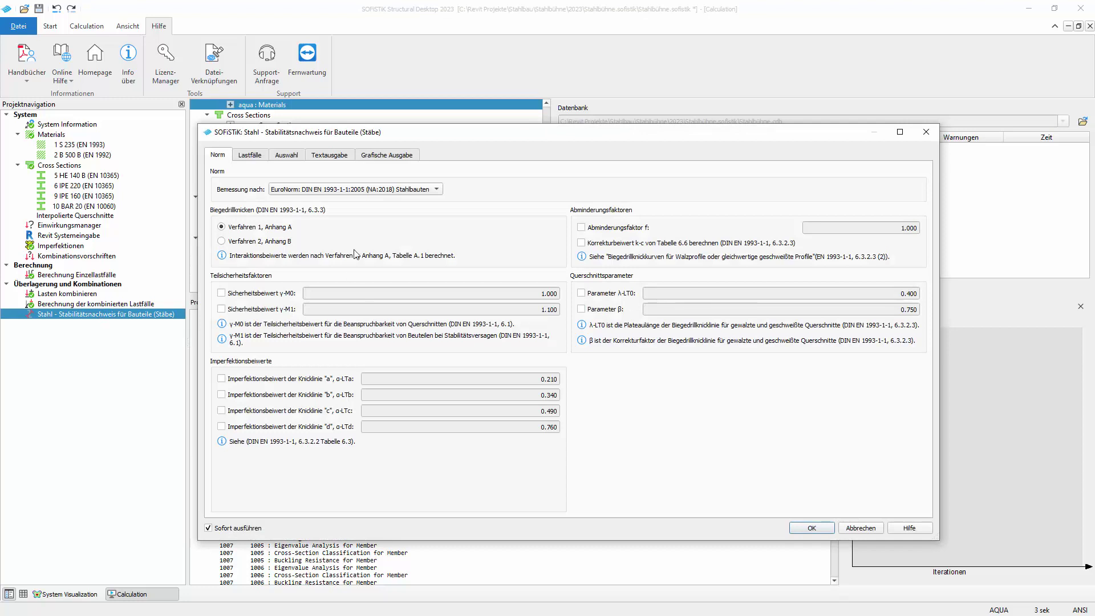
click(225, 241)
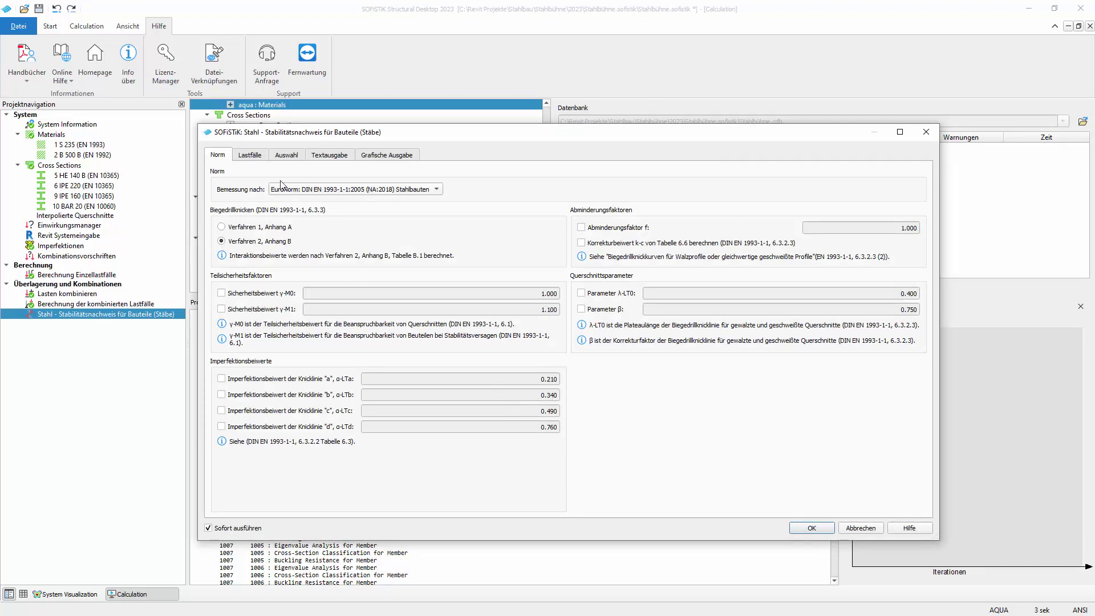
click(256, 155)
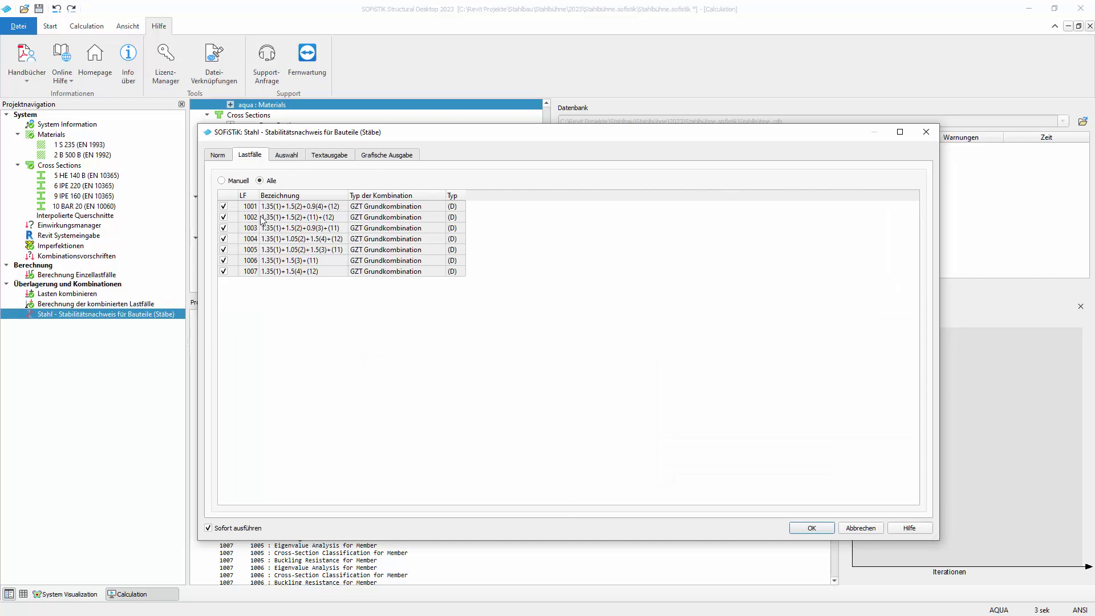
- Deselect all structural lines and graphically select only line 1007, the front edge beam of the lower platform, for the stability check
click(286, 157)
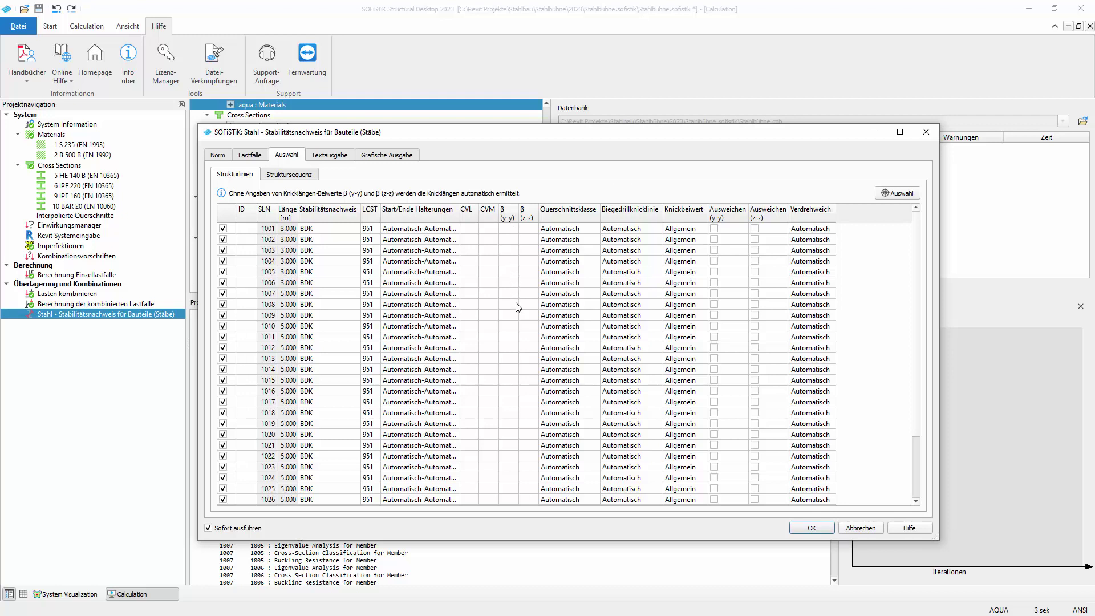
right_click(225, 231)
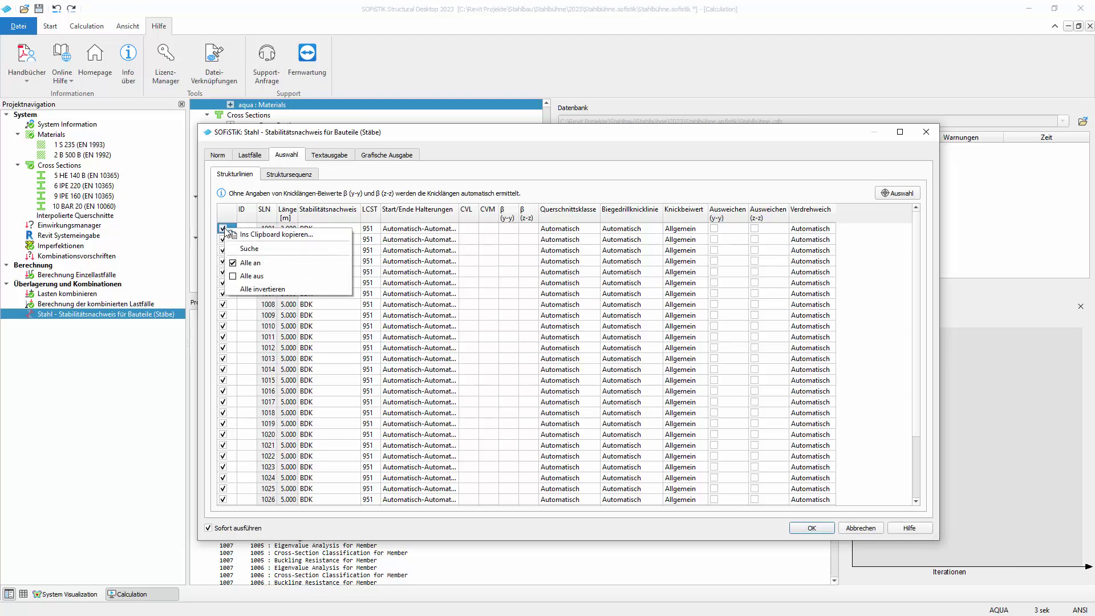
click(270, 280)
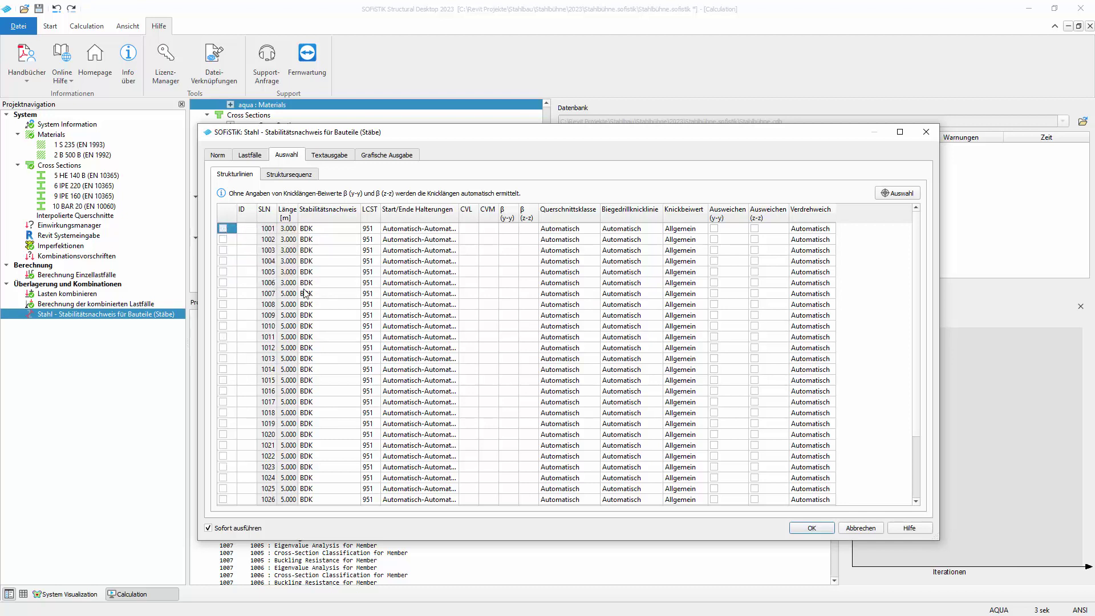
click(898, 193)
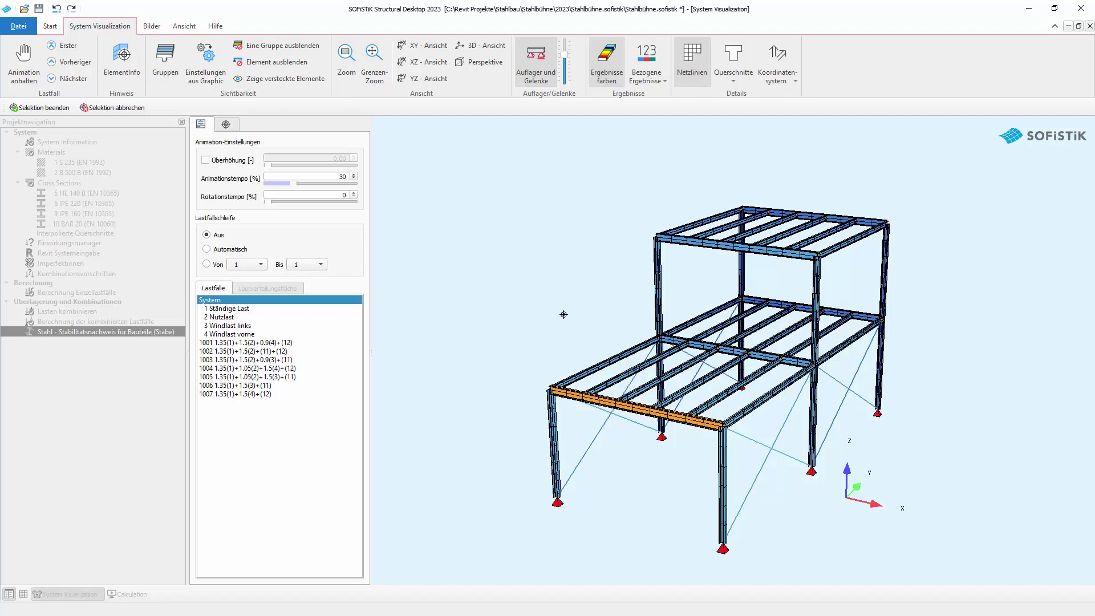
click(41, 108)
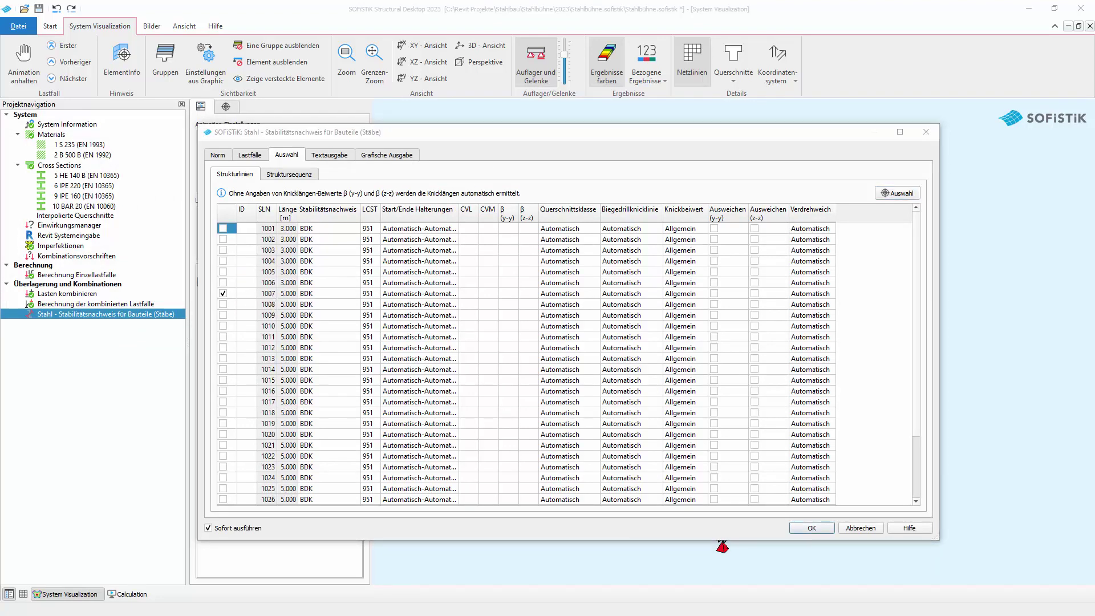
- Set the start and end supports of structural line 1007 to Gabel-Gabel and open their boundary condition definition
click(451, 297)
click(451, 295)
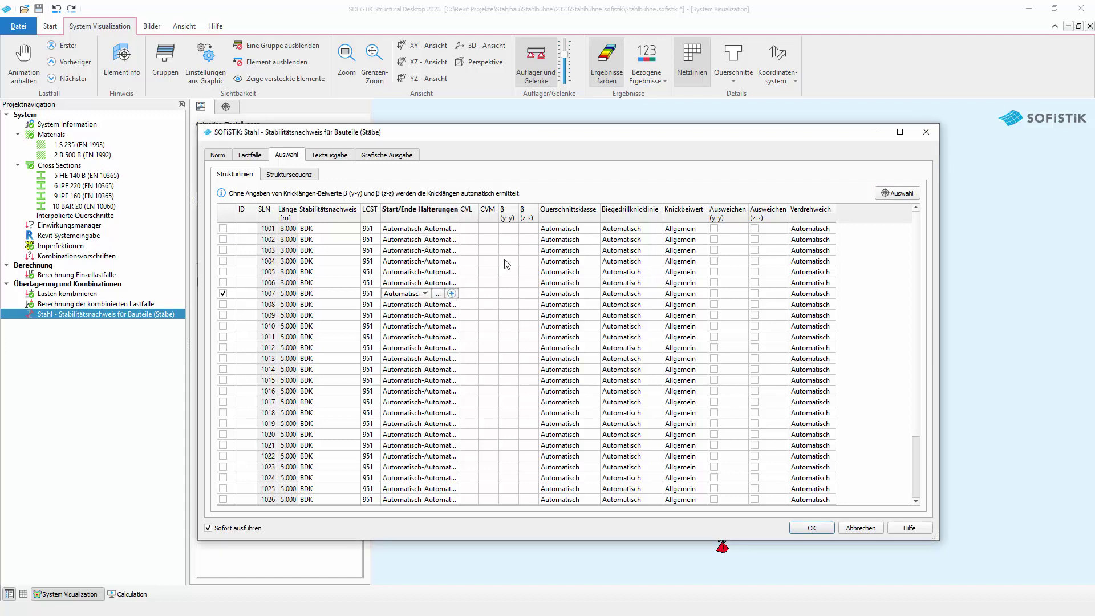
click(425, 293)
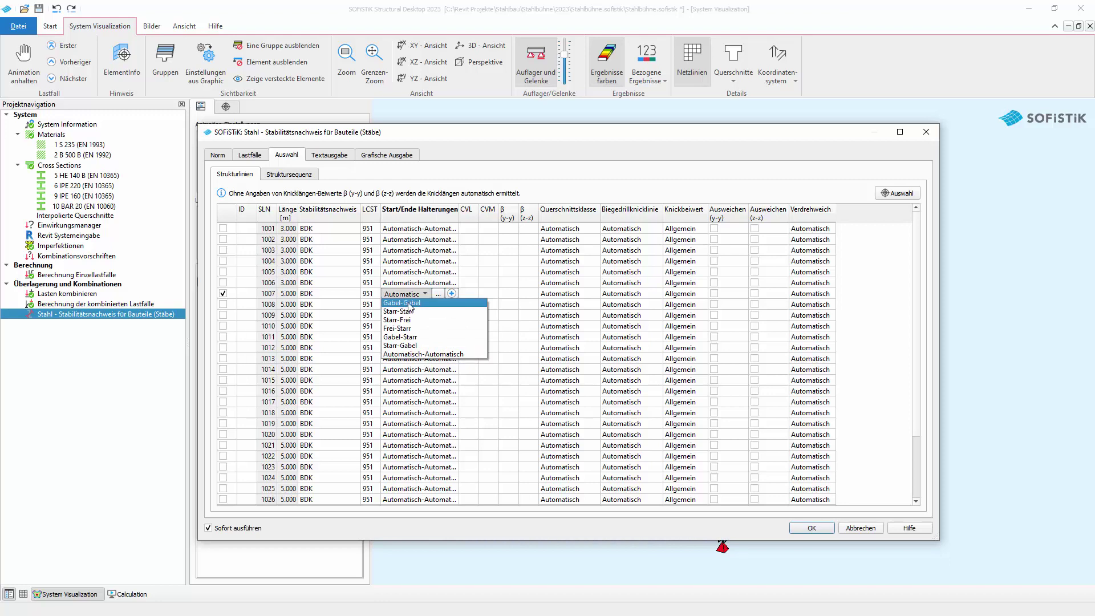
click(409, 304)
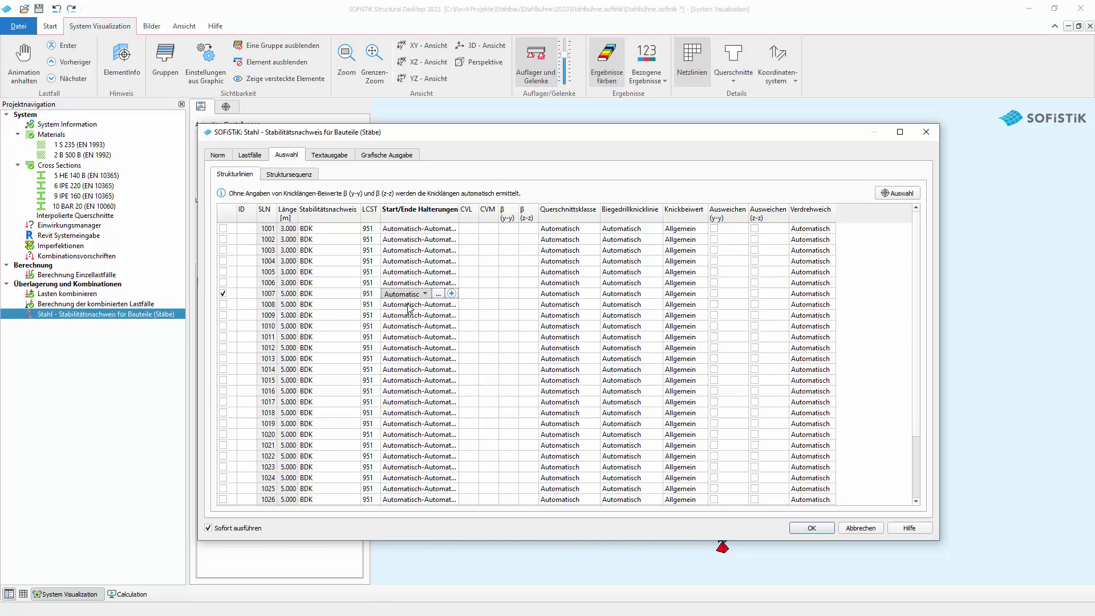
click(438, 293)
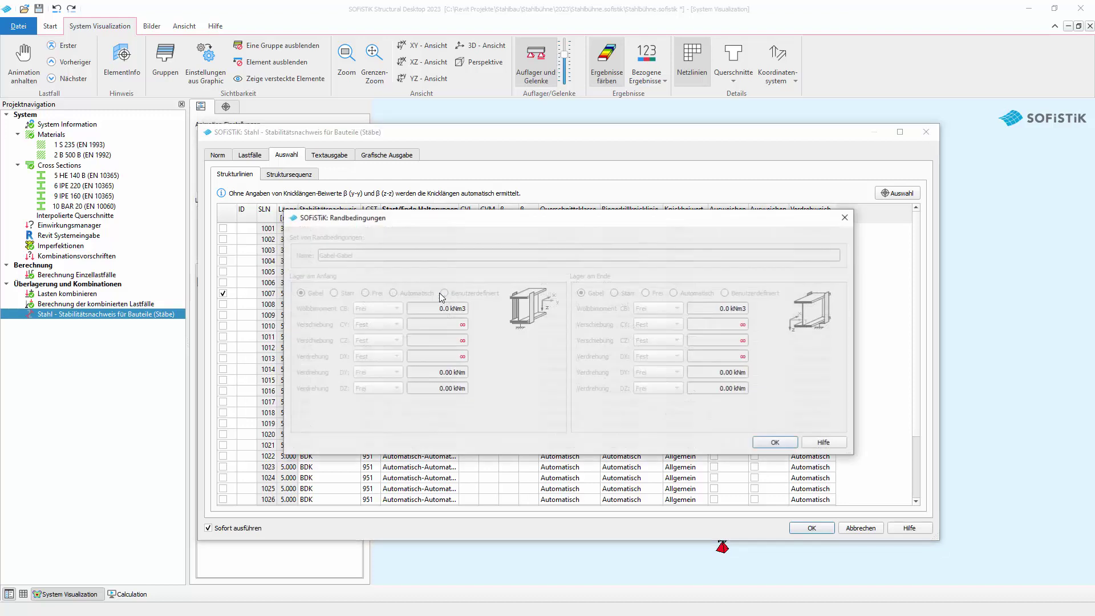